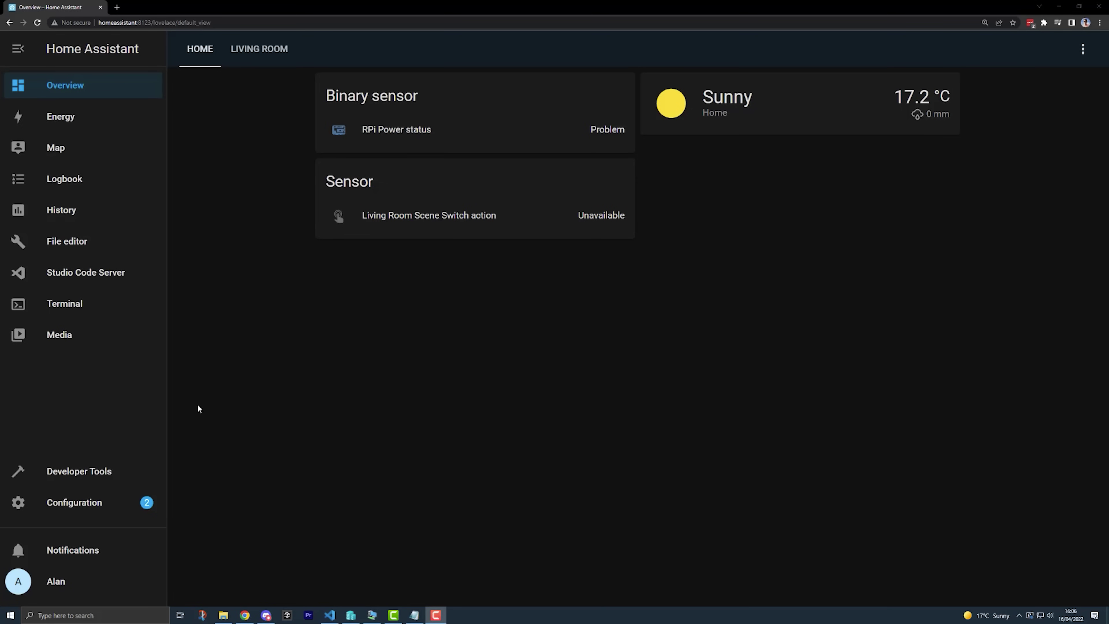
Find the Mosquitto broker in the Home Assistant add-on store and install it
{"action": "left_click", "coordinate": [87, 503]}
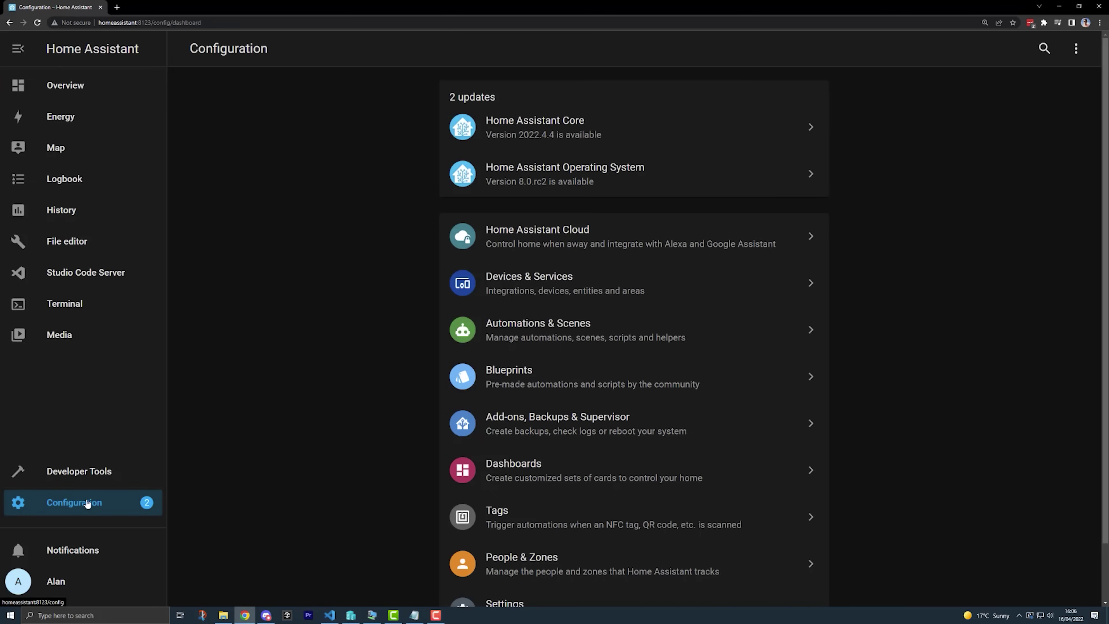
{"action": "left_click", "coordinate": [533, 430]}
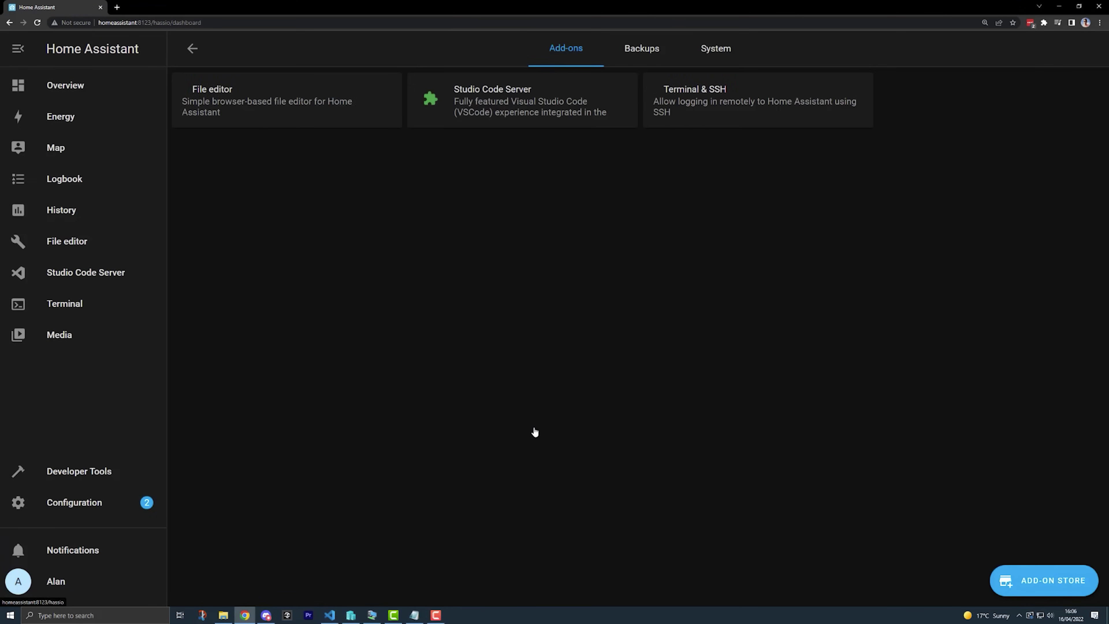
{"action": "left_click", "coordinate": [1040, 580]}
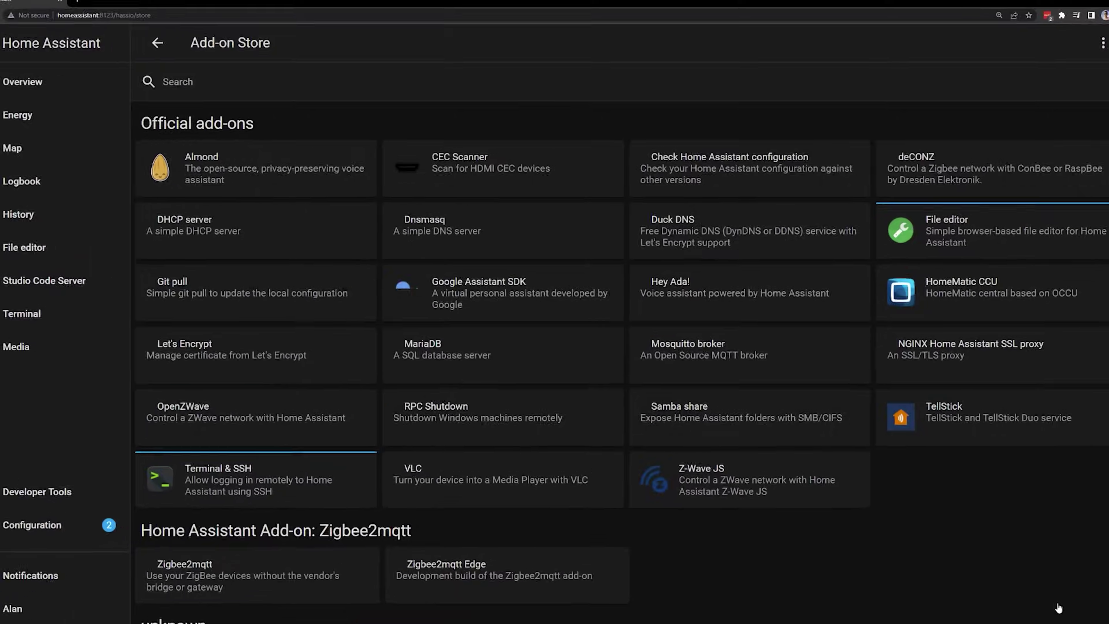
{"action": "left_click", "coordinate": [436, 72]}
{"action": "type", "text": "mos"}
{"action": "left_click", "coordinate": [170, 177]}
{"action": "left_click", "coordinate": [235, 318]}
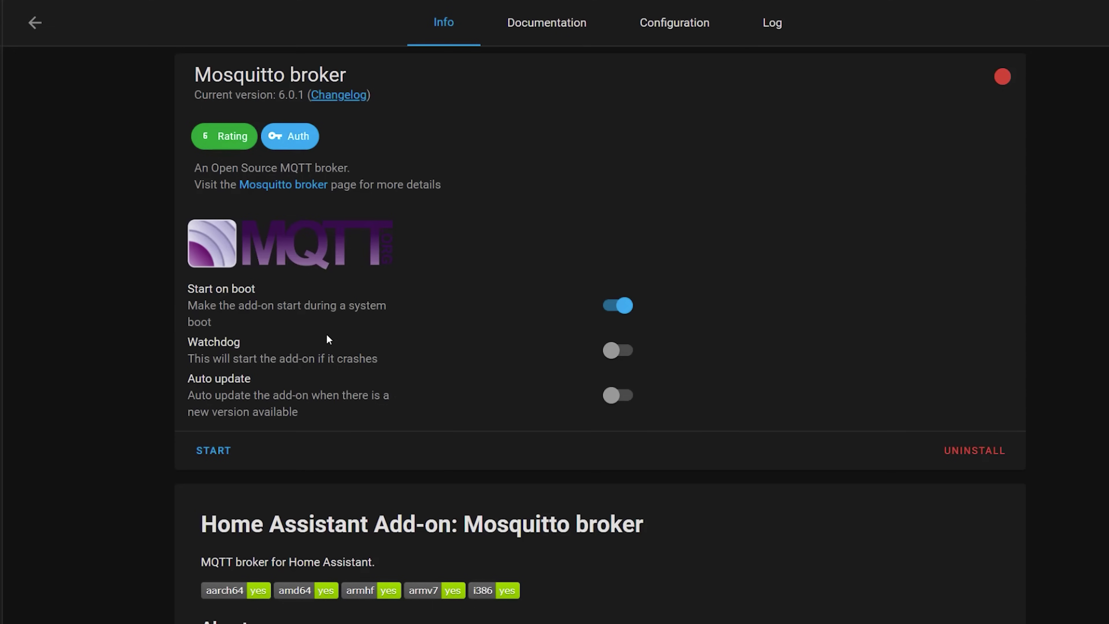
Enable Auto update for the Mosquitto broker add-on and start it
{"action": "left_click", "coordinate": [609, 394]}
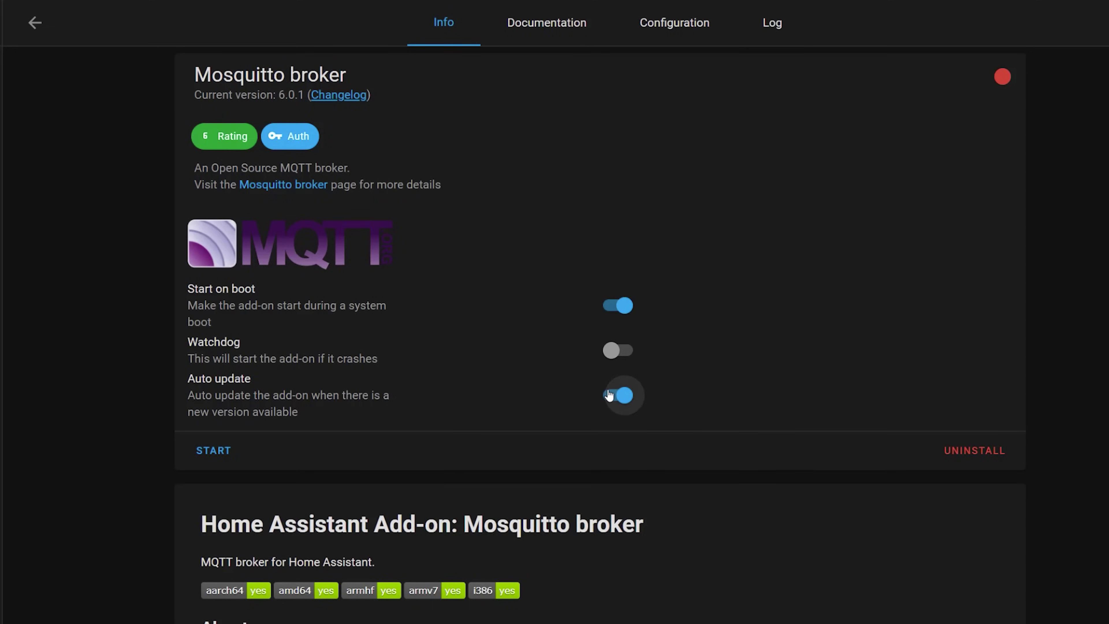
{"action": "left_click", "coordinate": [217, 452]}
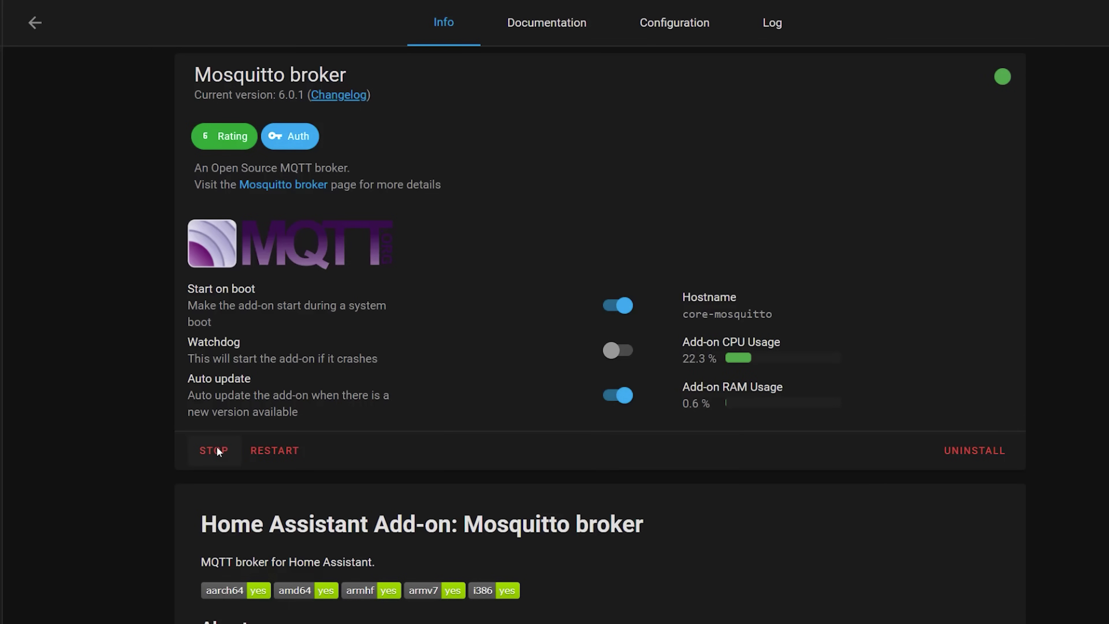
Examine the Mosquitto broker's configuration, including its unused optional options and network ports
{"action": "left_click", "coordinate": [667, 22]}
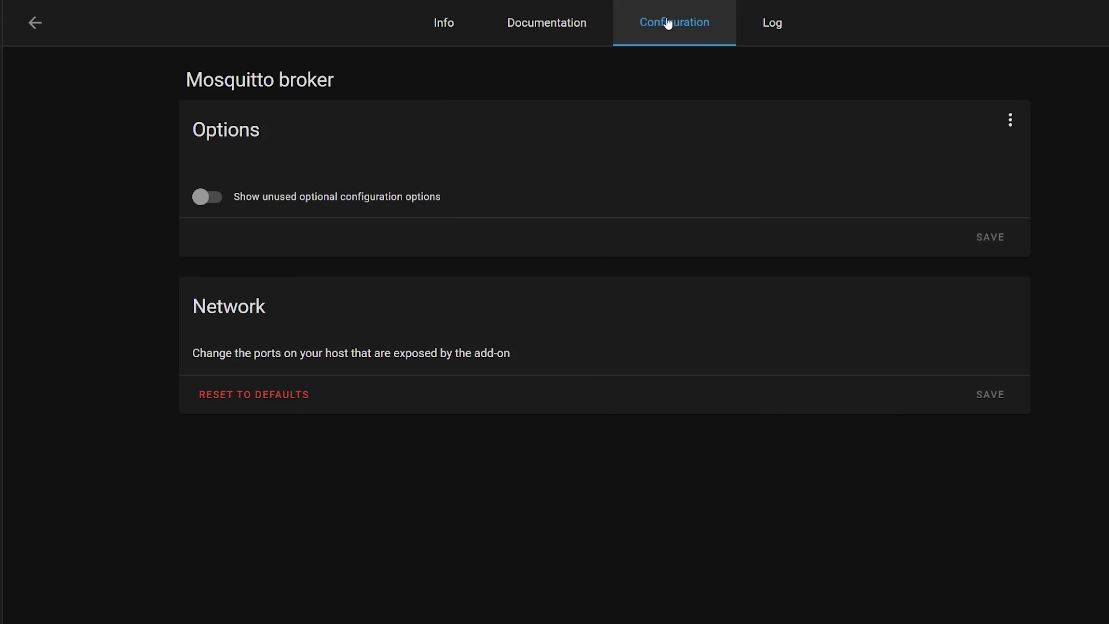
{"action": "left_click", "coordinate": [202, 201]}
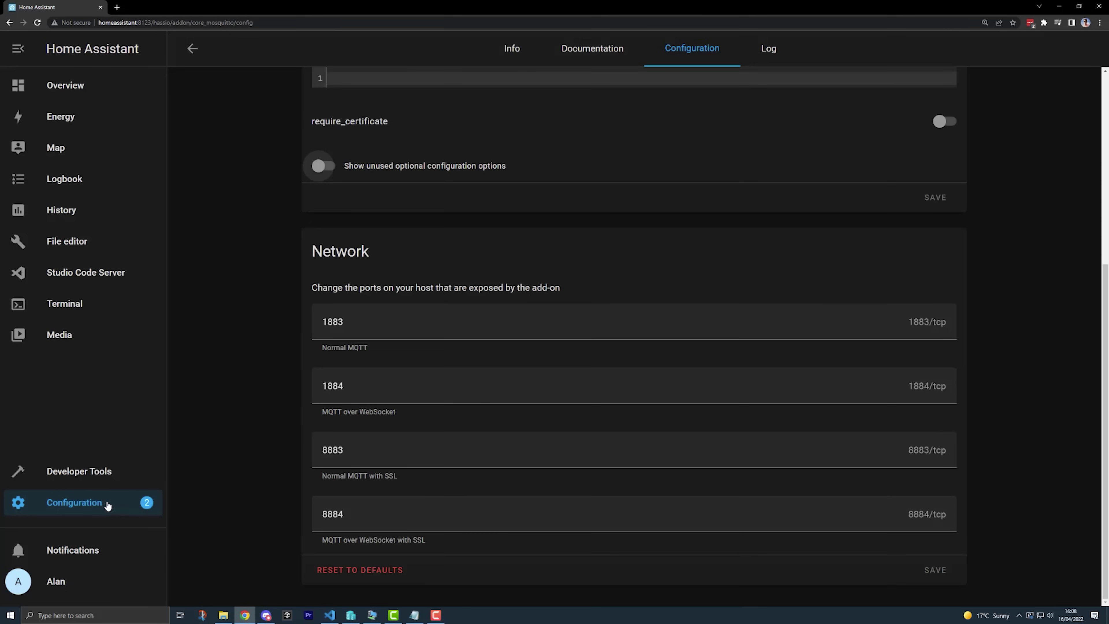
Set up the discovered MQTT integration to connect Home Assistant to the Mosquitto broker add-on
{"action": "left_click", "coordinate": [107, 505]}
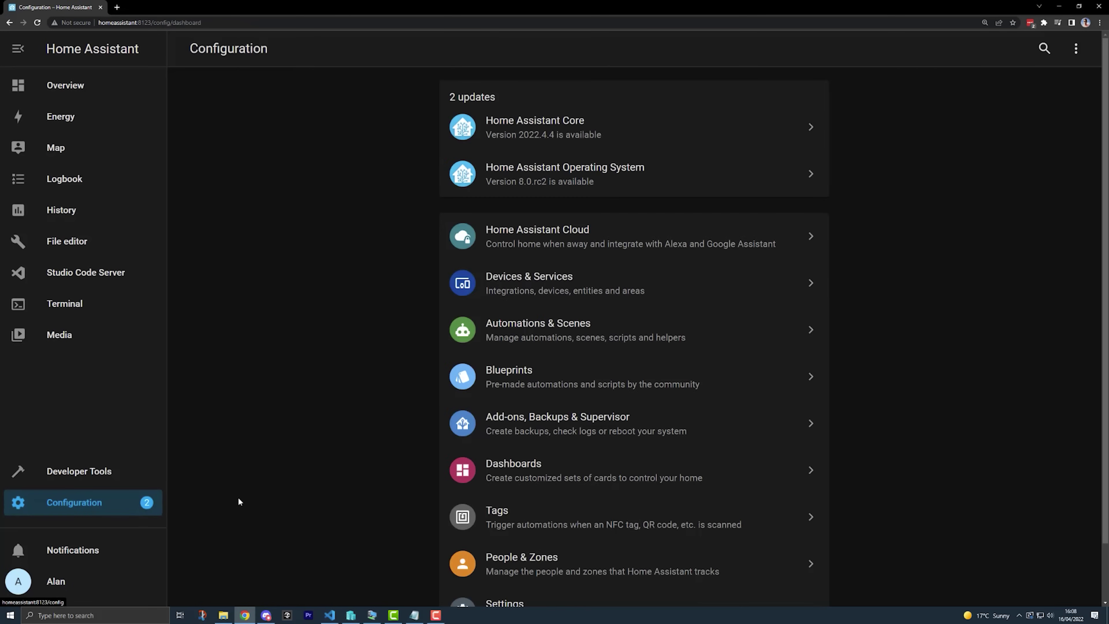
{"action": "left_click", "coordinate": [530, 274]}
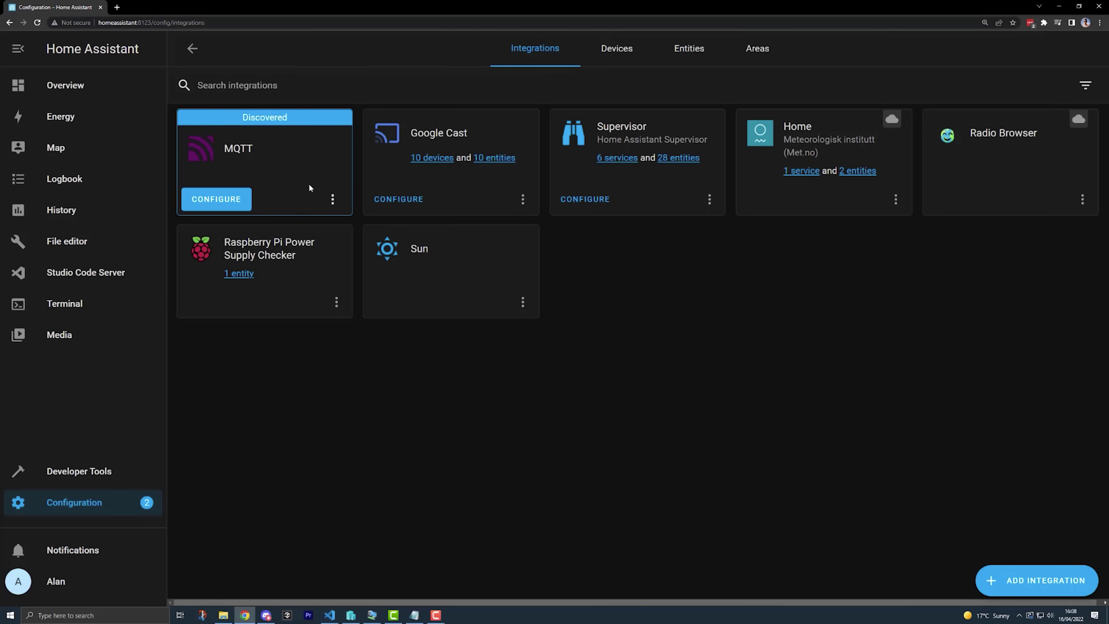
{"action": "left_click", "coordinate": [204, 193]}
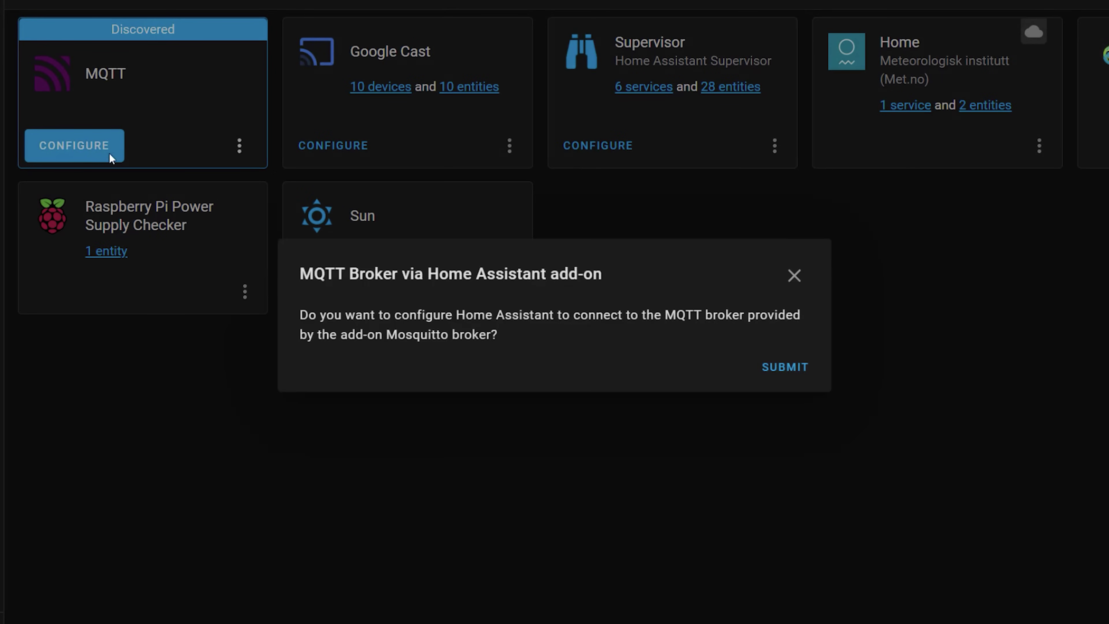
{"action": "left_click", "coordinate": [784, 367]}
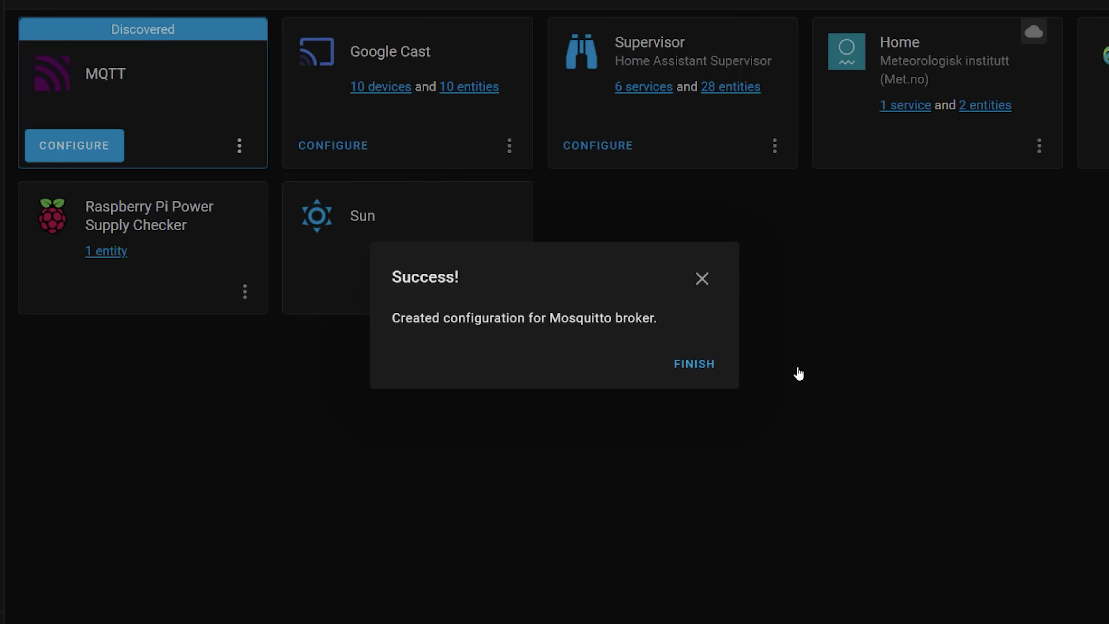
{"action": "left_click", "coordinate": [698, 364]}
{"action": "left_click", "coordinate": [847, 156]}
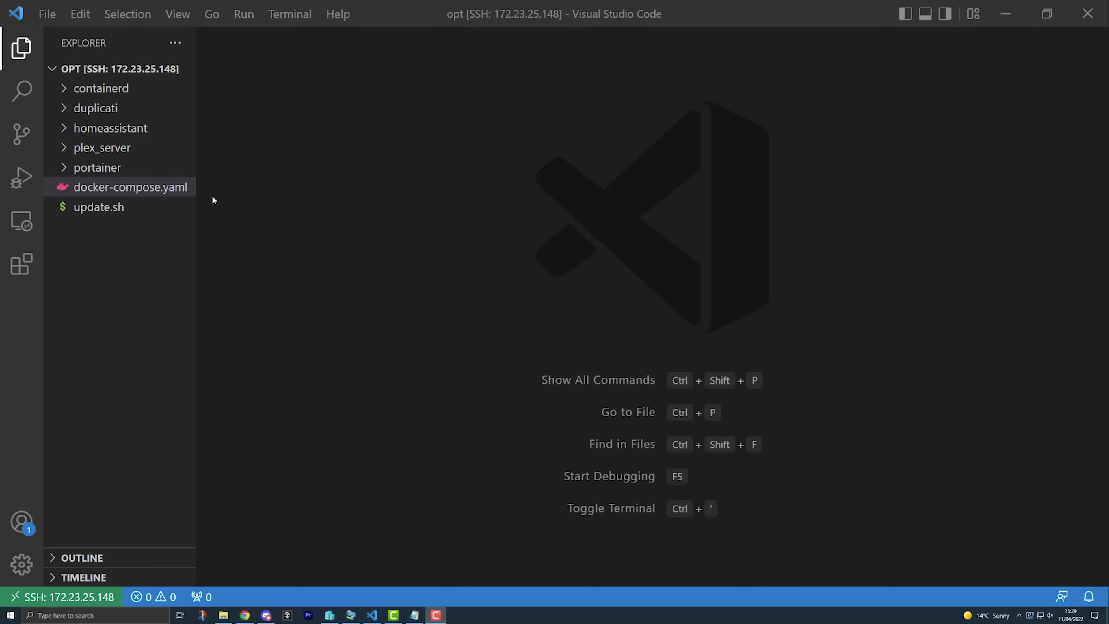
Append a mosquitto service to docker-compose.yaml with image eclipse-mosquitto, container name mosquitto, volume /opt/mosquitto:/mosquitto, and ports 1883:1883 and 9001:9001
{"action": "left_click", "coordinate": [164, 186]}
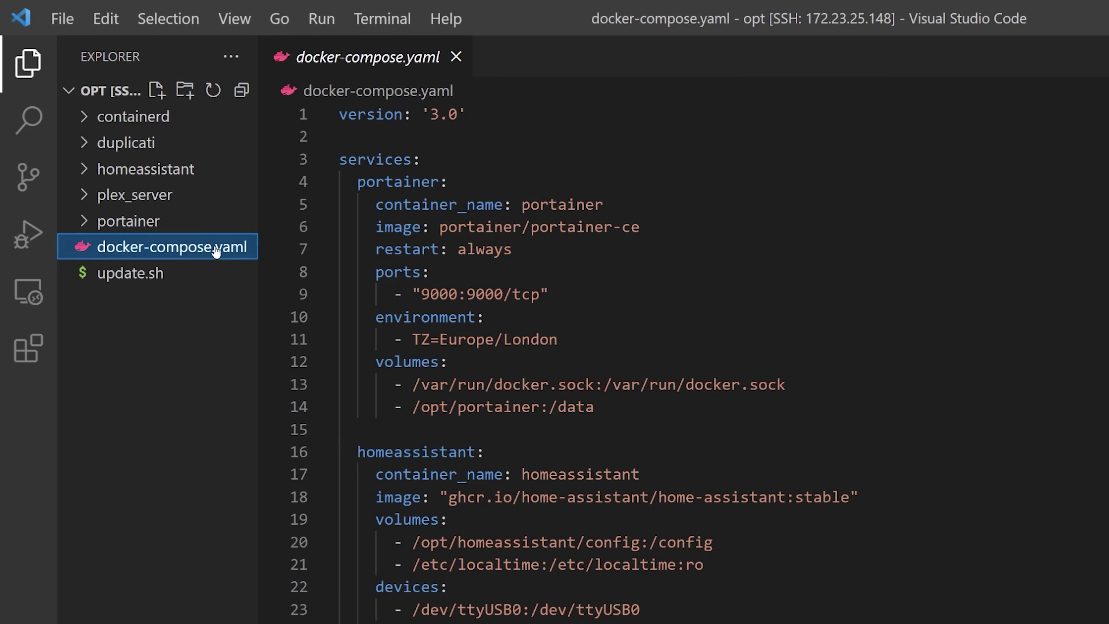
{"action": "scroll", "coordinate": [764, 319], "scroll_direction": "down", "scroll_amount": 15}
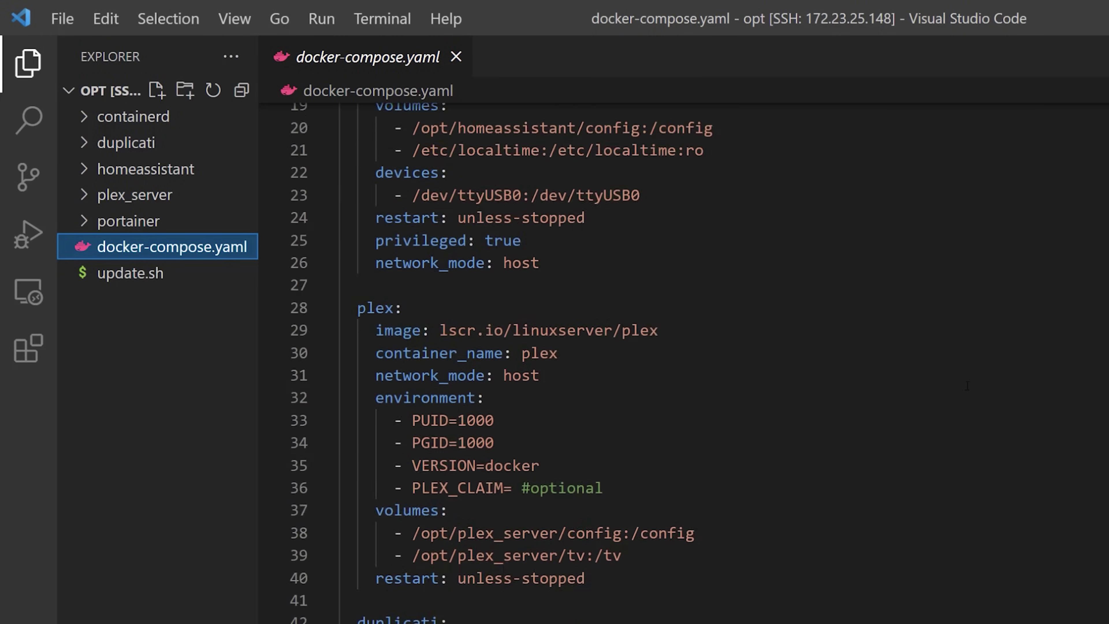
{"action": "scroll", "coordinate": [967, 385], "scroll_direction": "down", "scroll_amount": 2}
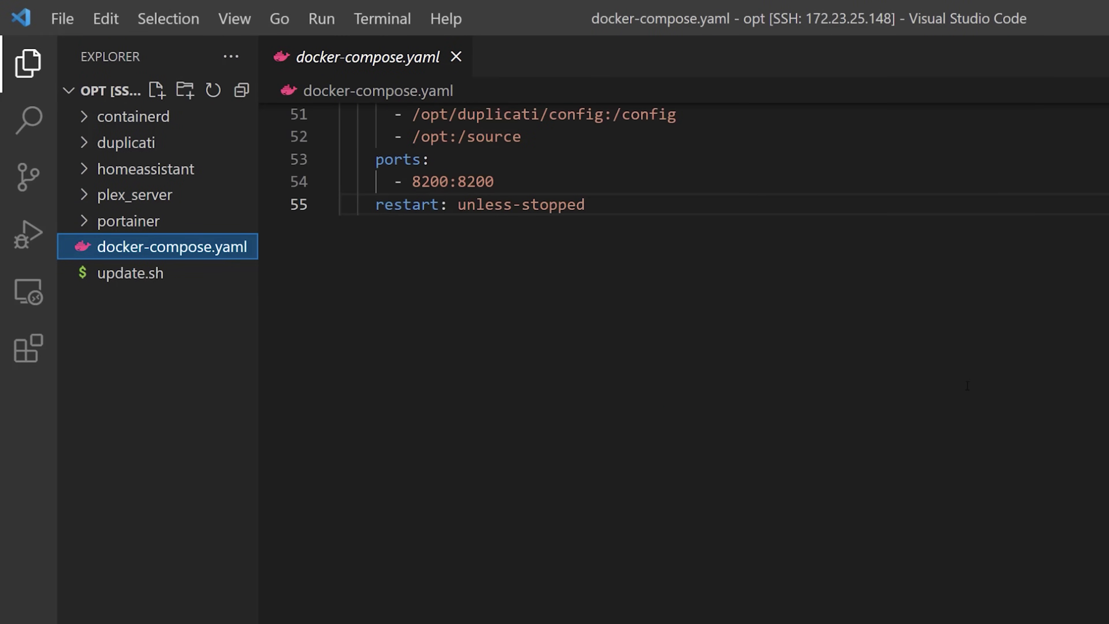
{"action": "left_click", "coordinate": [528, 253]}
{"action": "key", "text": "Return"}
{"action": "key", "text": "BackSpace"}
{"action": "key", "text": "BackSpace"}
{"action": "type", "text": "mosquitto:       image: eclipse-mosquitto       container_name: mosquitto       volumes:         - /opt/mosquitto:/mosquitto       ports:         - 1883:1883         - 9001:9001"}
Insert a blank line above the mosquitto service and indent its name one level under services
{"action": "key", "text": "Up"}
{"action": "key", "text": "Up"}
{"action": "key", "text": "Up"}
{"action": "key", "text": "Up"}
{"action": "key", "text": "Up"}
{"action": "key", "text": "Up"}
{"action": "key", "text": "Up"}
{"action": "key", "text": "Home"}
{"action": "key", "text": "ctrl+shift+Right"}
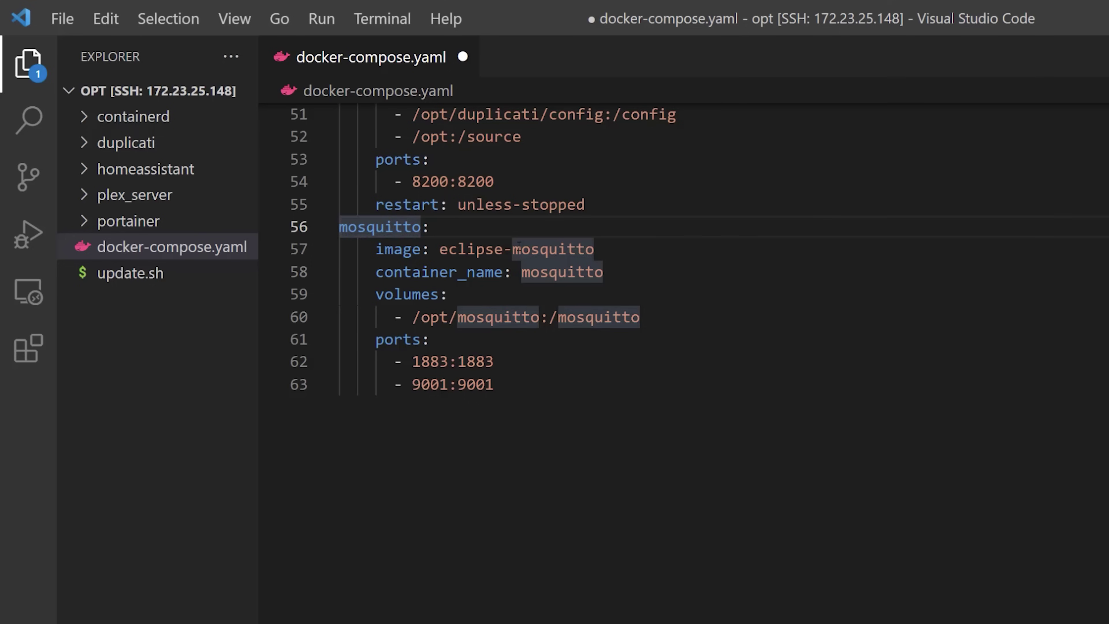
{"action": "key", "text": "Left"}
{"action": "key", "text": "Return"}
{"action": "key", "text": "Tab"}
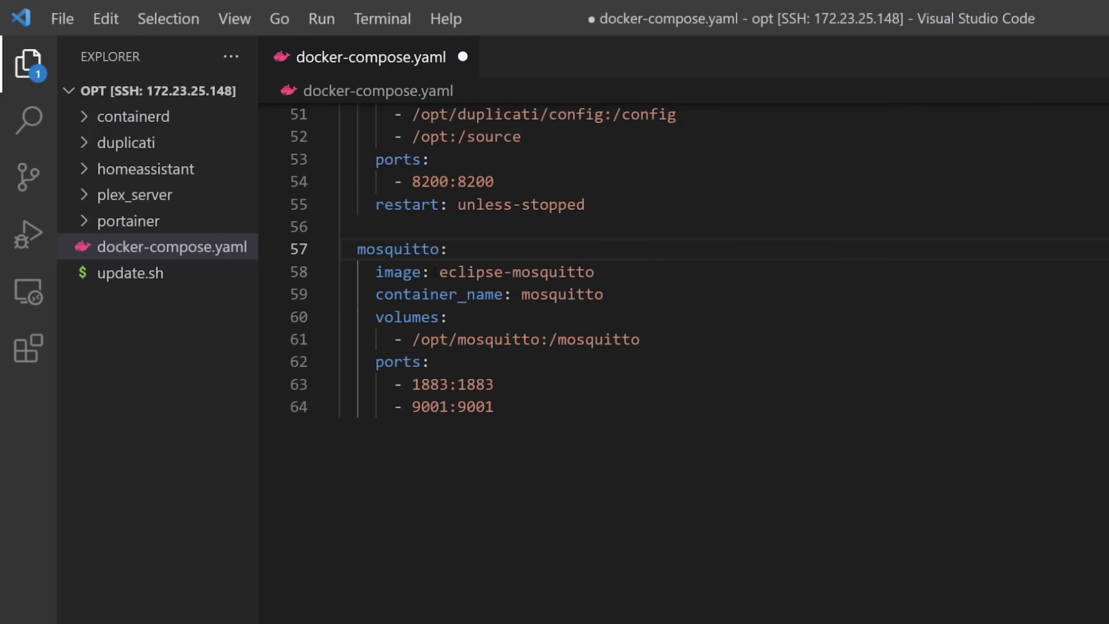
Review the mosquitto service's image, container name, volume mapping and port mappings in docker-compose.yaml
{"action": "left_click_drag", "start_coordinate": [438, 272], "coordinate": [581, 265]}
{"action": "left_click_drag", "start_coordinate": [522, 294], "coordinate": [604, 294]}
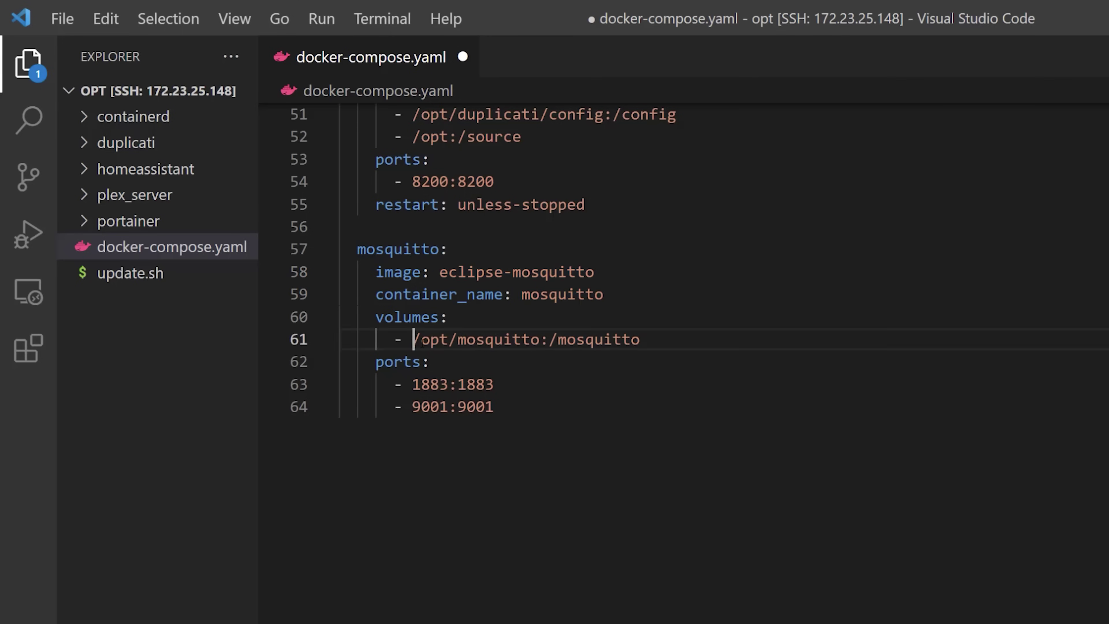
{"action": "left_click_drag", "start_coordinate": [413, 339], "coordinate": [532, 339]}
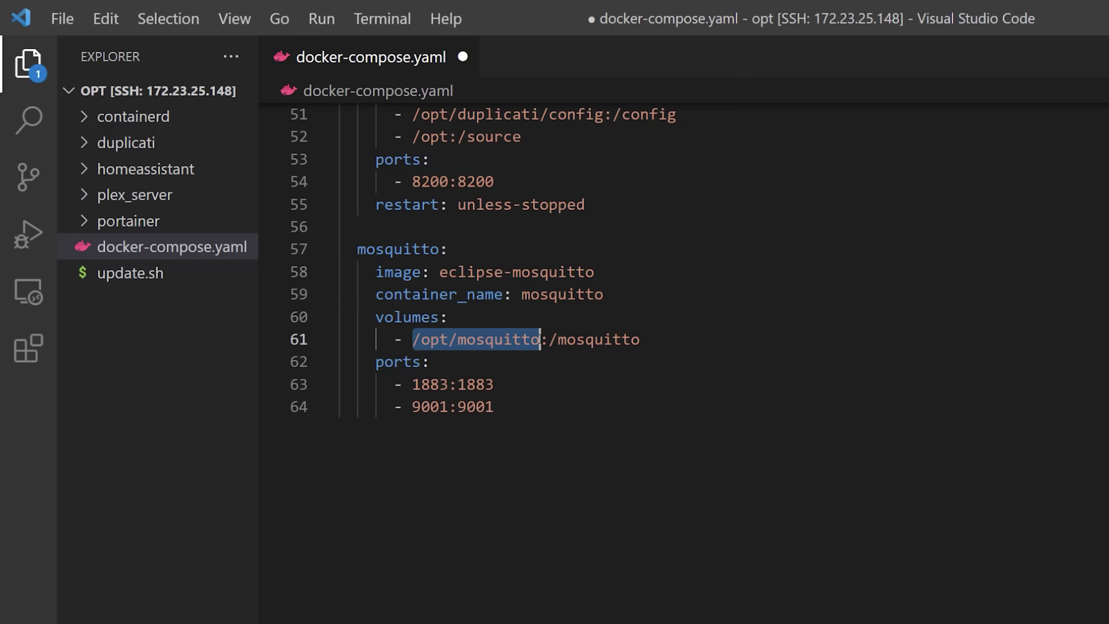
{"action": "left_click_drag", "start_coordinate": [549, 339], "coordinate": [567, 339]}
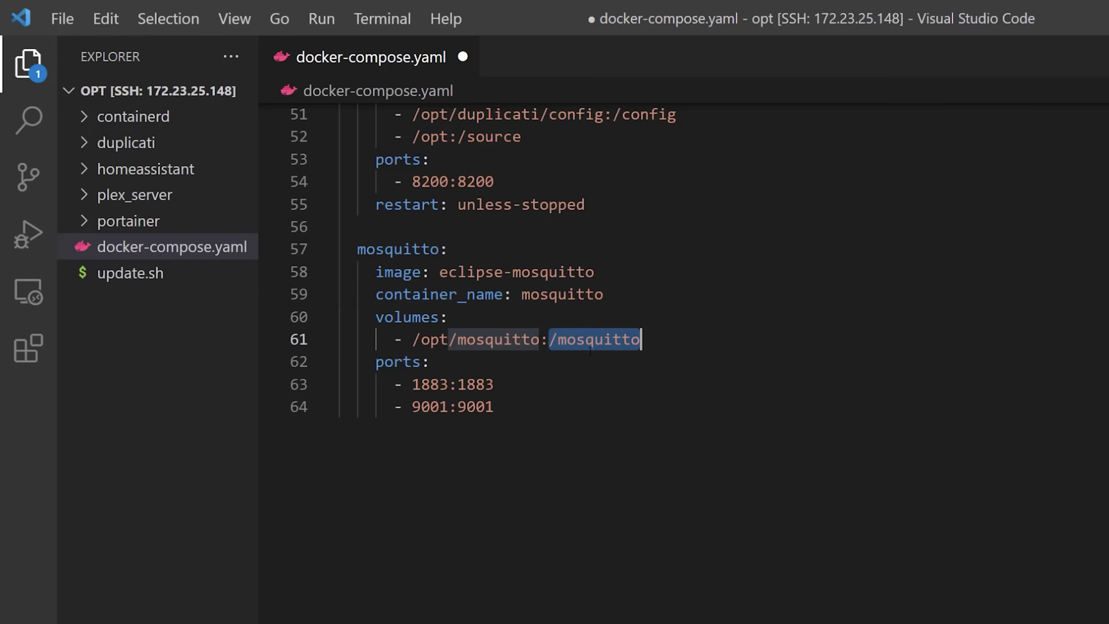
{"action": "left_click_drag", "start_coordinate": [394, 384], "coordinate": [496, 406]}
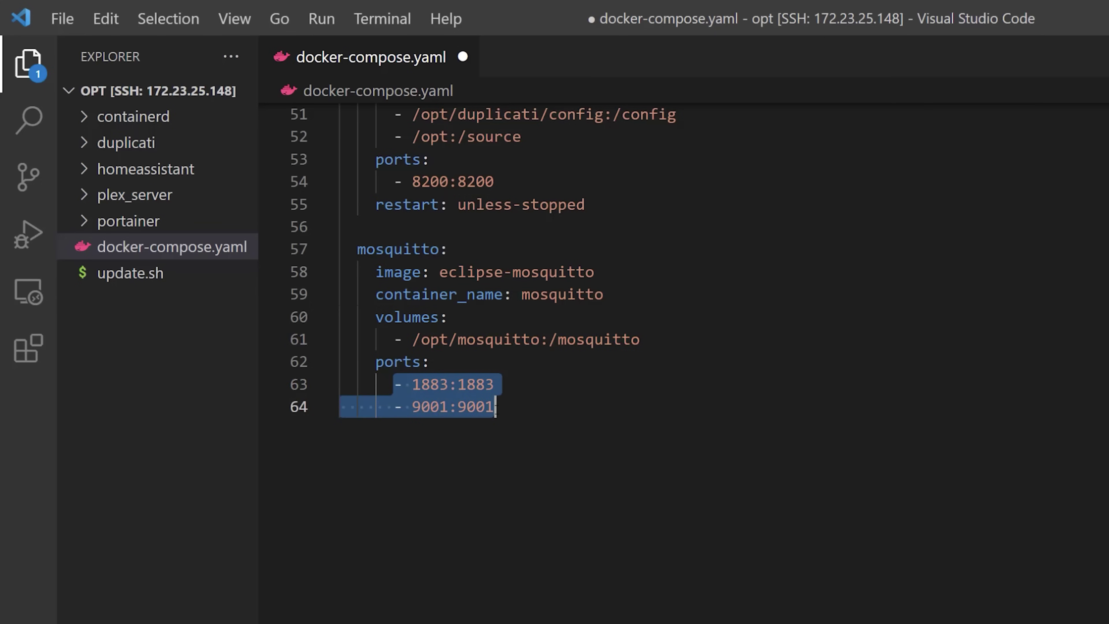
{"action": "left_click", "coordinate": [500, 408]}
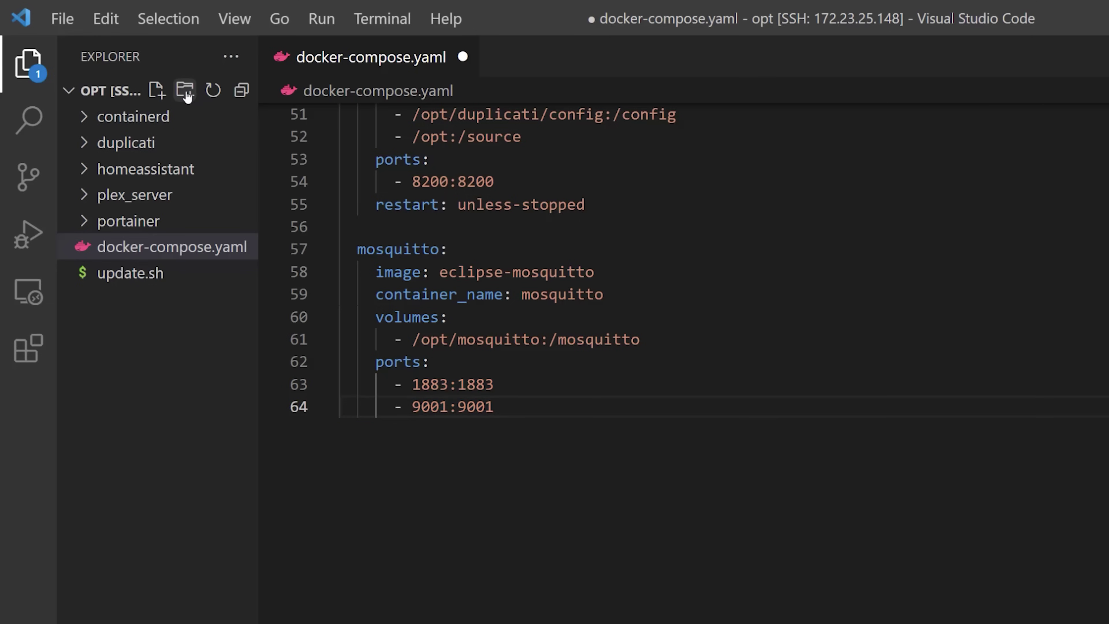
Create a mosquitto folder in the opt directory with a config subfolder inside it
{"action": "left_click", "coordinate": [185, 92]}
{"action": "type", "text": "mo"}
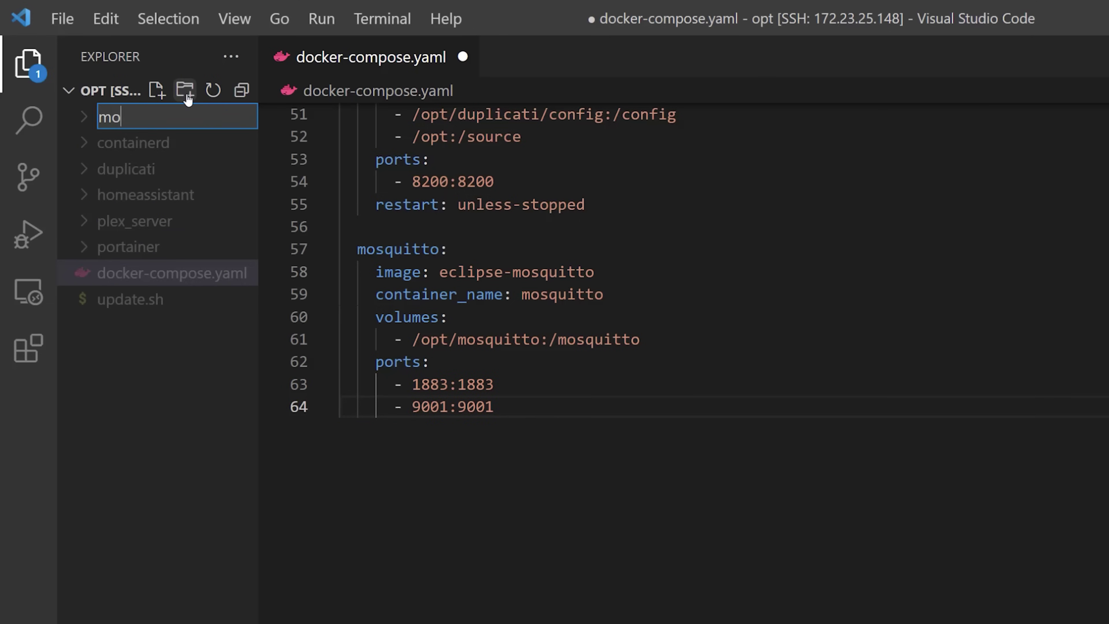
{"action": "type", "text": "squitto"}
{"action": "key", "text": "Return"}
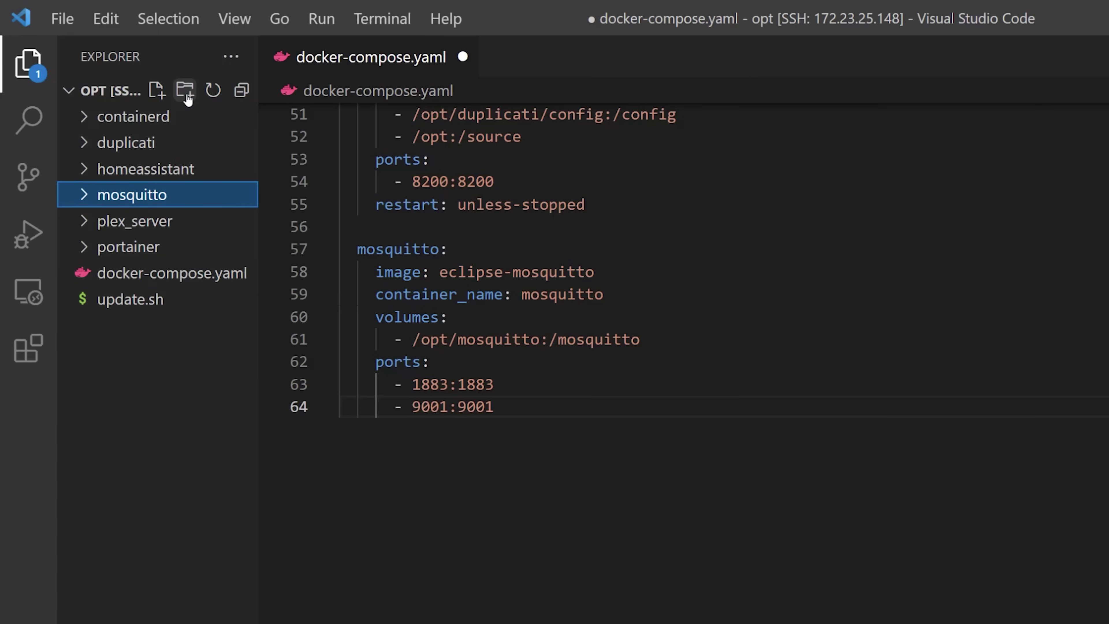
{"action": "left_click", "coordinate": [185, 91]}
{"action": "type", "text": "config"}
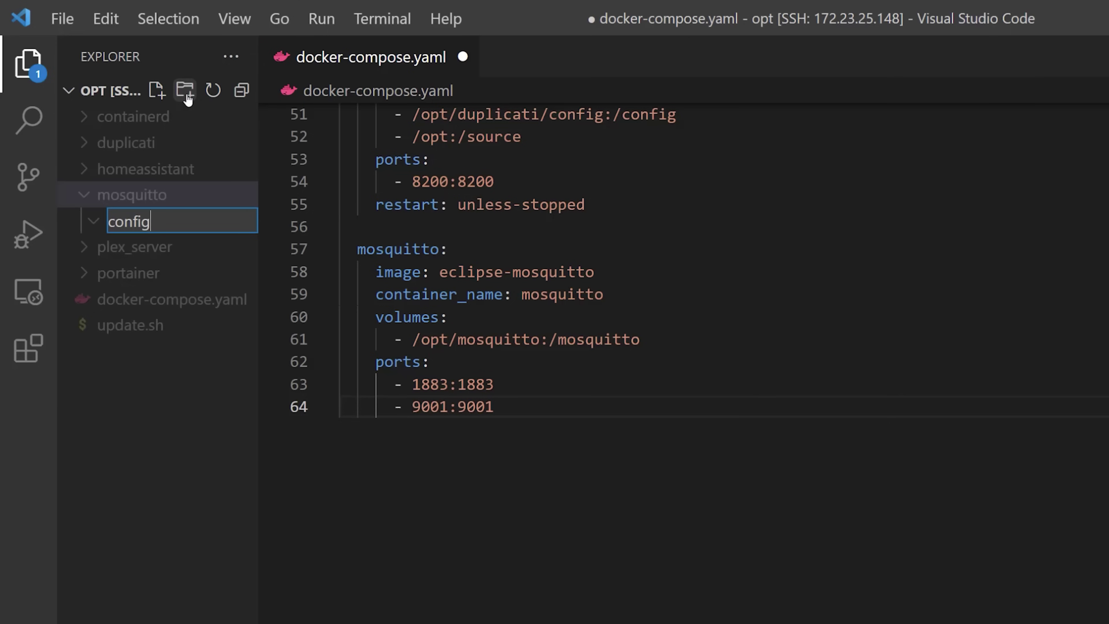
{"action": "key", "text": "Return"}
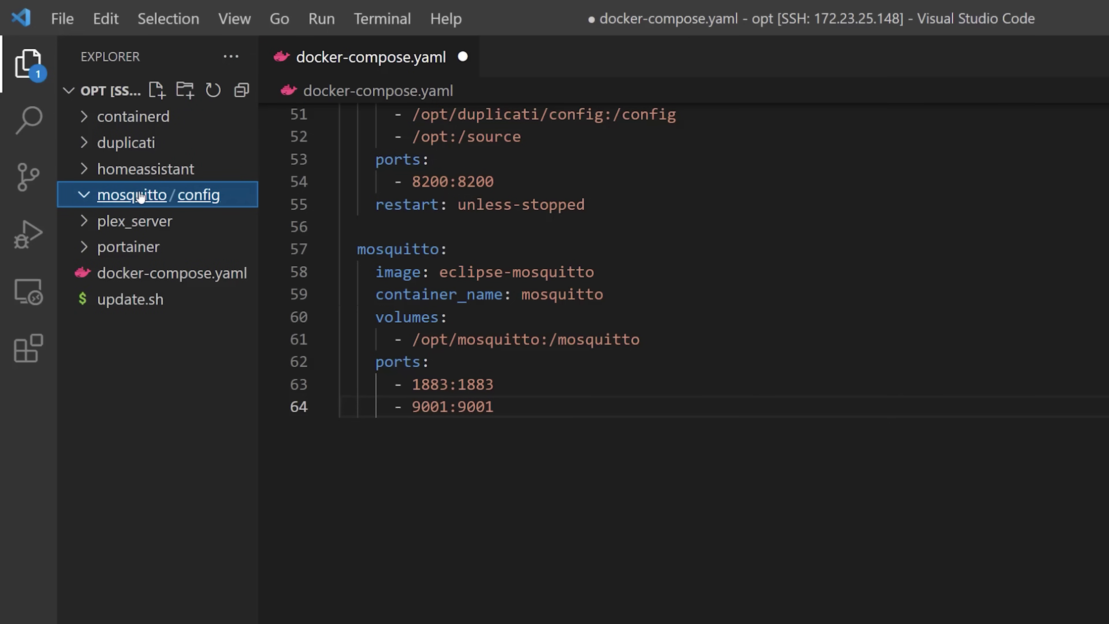
Create mosquitto.conf in mosquitto/config and fill it with the persistence, log destination and commented-out authentication settings
{"action": "left_click", "coordinate": [156, 91]}
{"action": "type", "text": "m"}
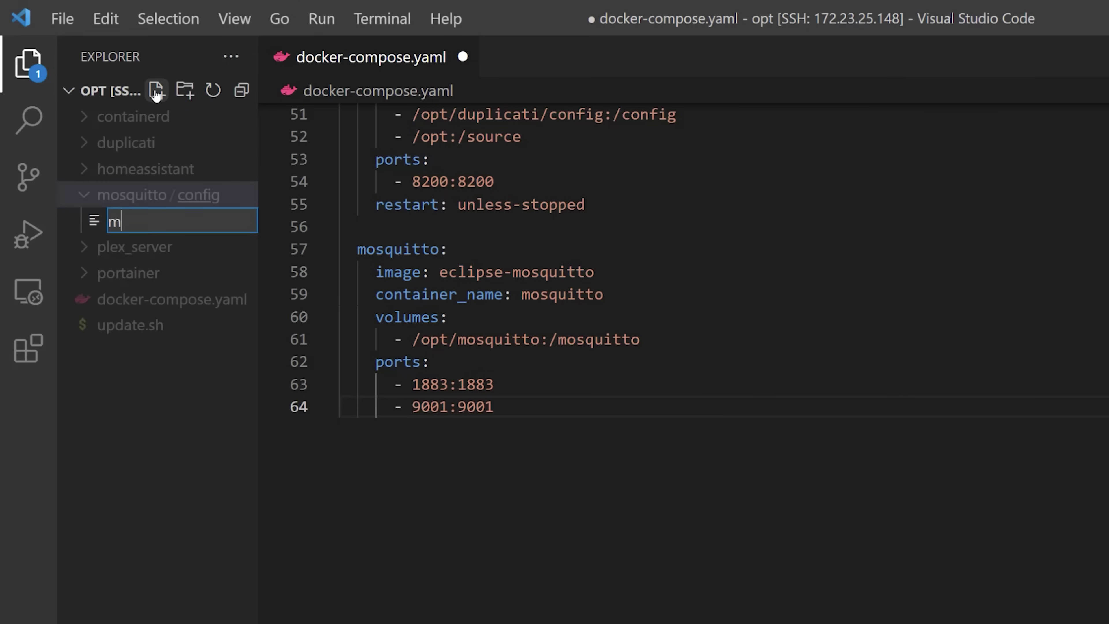
{"action": "type", "text": "osquitto.conf"}
{"action": "key", "text": "Return"}
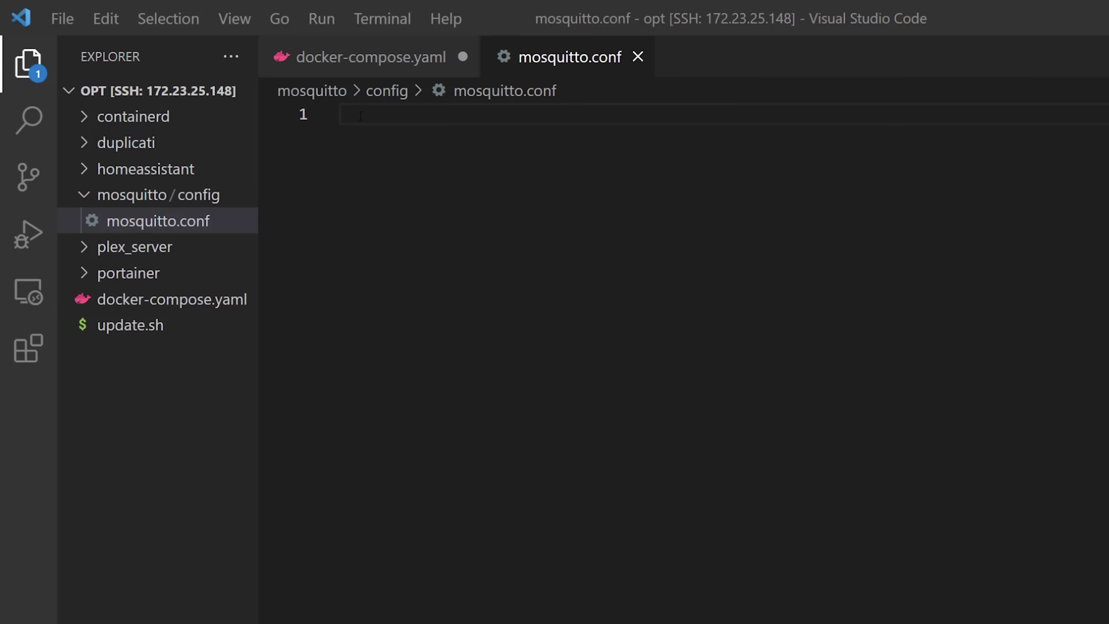
{"action": "key", "text": "ctrl+v"}
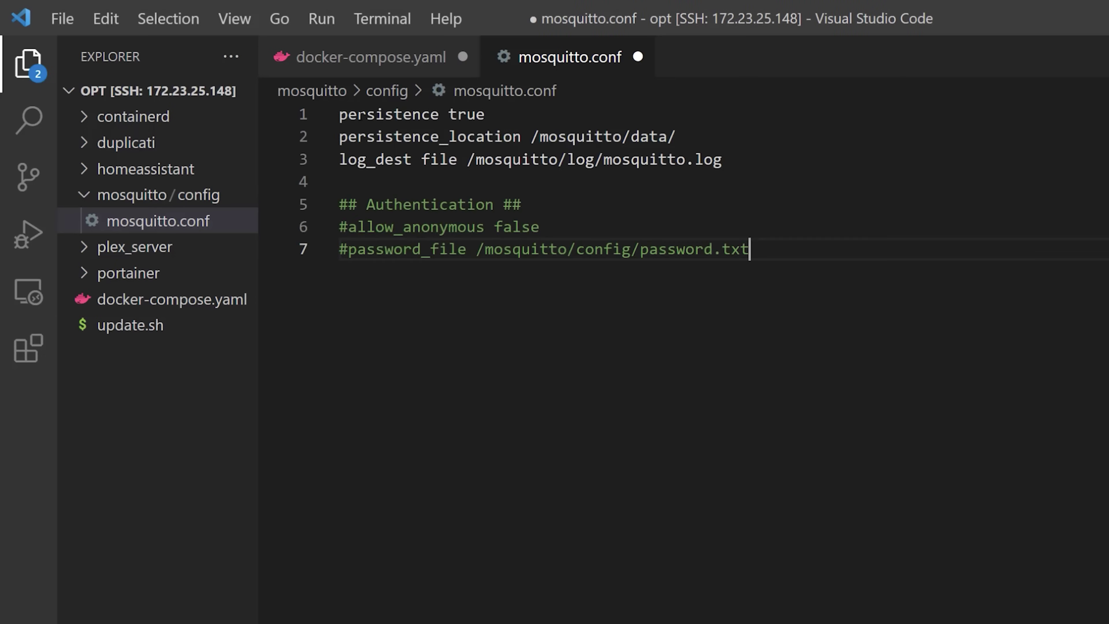
Review the persistence, data location, log file and commented-out authentication lines in mosquitto.conf
{"action": "double_click", "coordinate": [358, 115]}
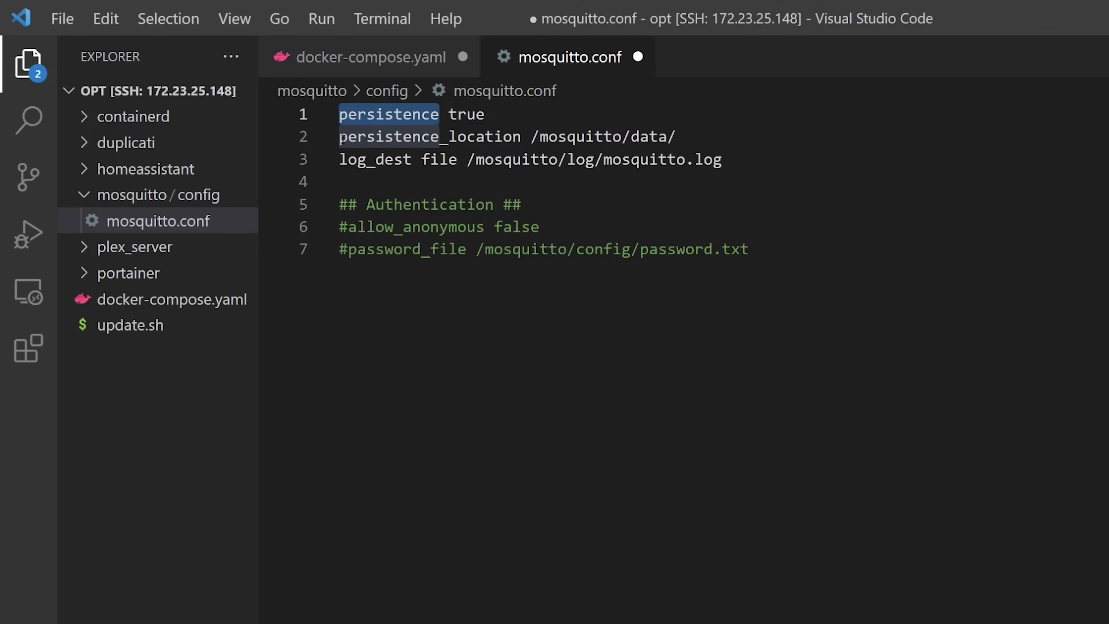
{"action": "left_click_drag", "start_coordinate": [532, 136], "coordinate": [677, 137]}
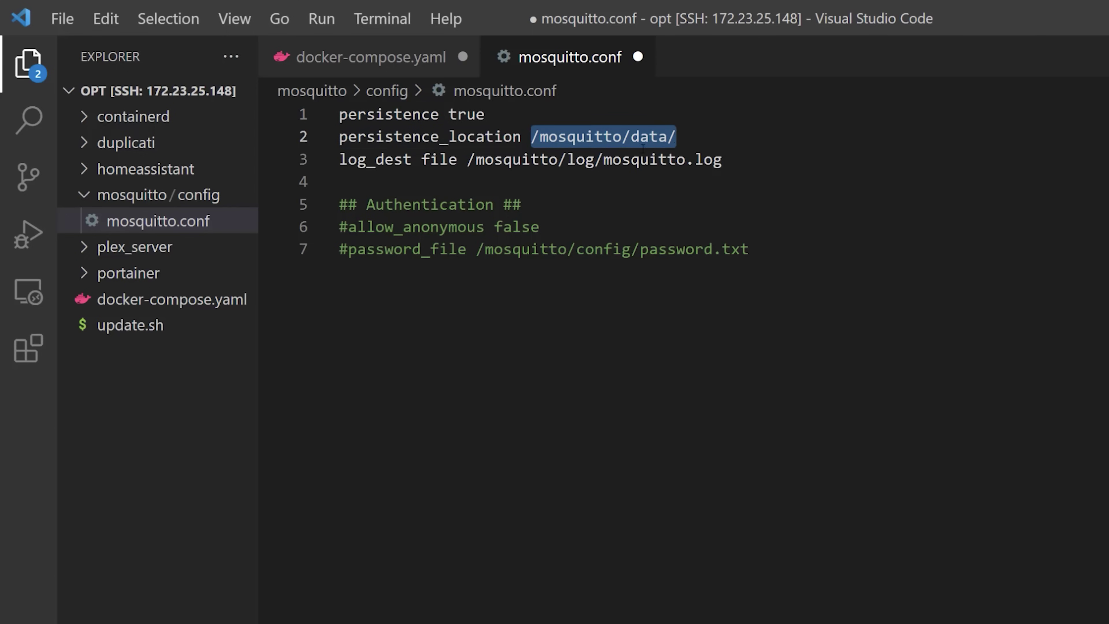
{"action": "left_click_drag", "start_coordinate": [467, 160], "coordinate": [723, 161]}
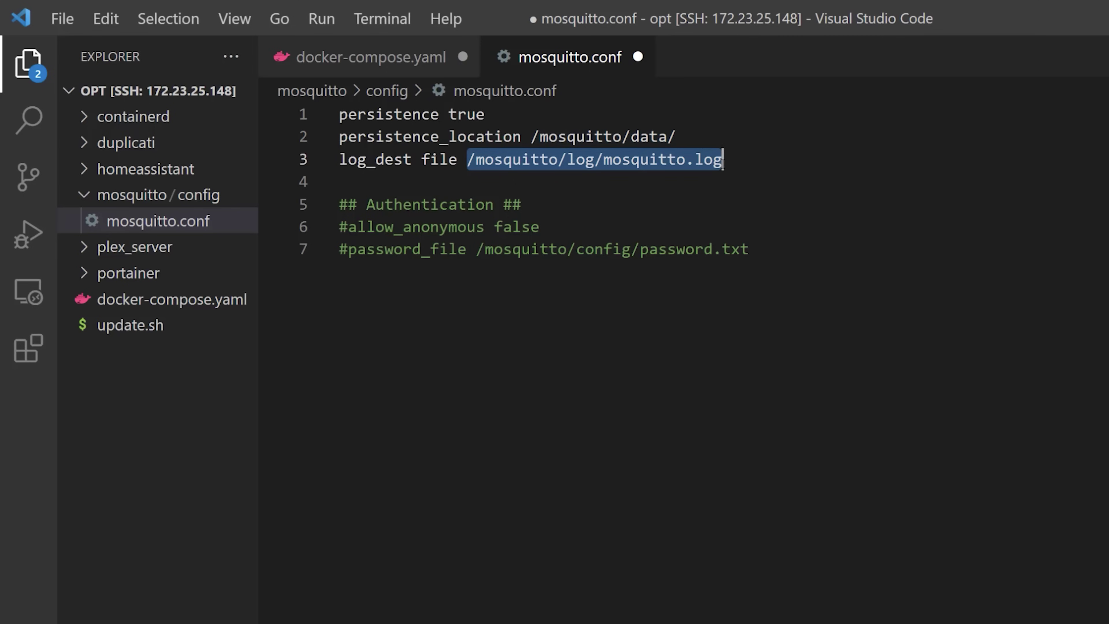
{"action": "left_click", "coordinate": [722, 160]}
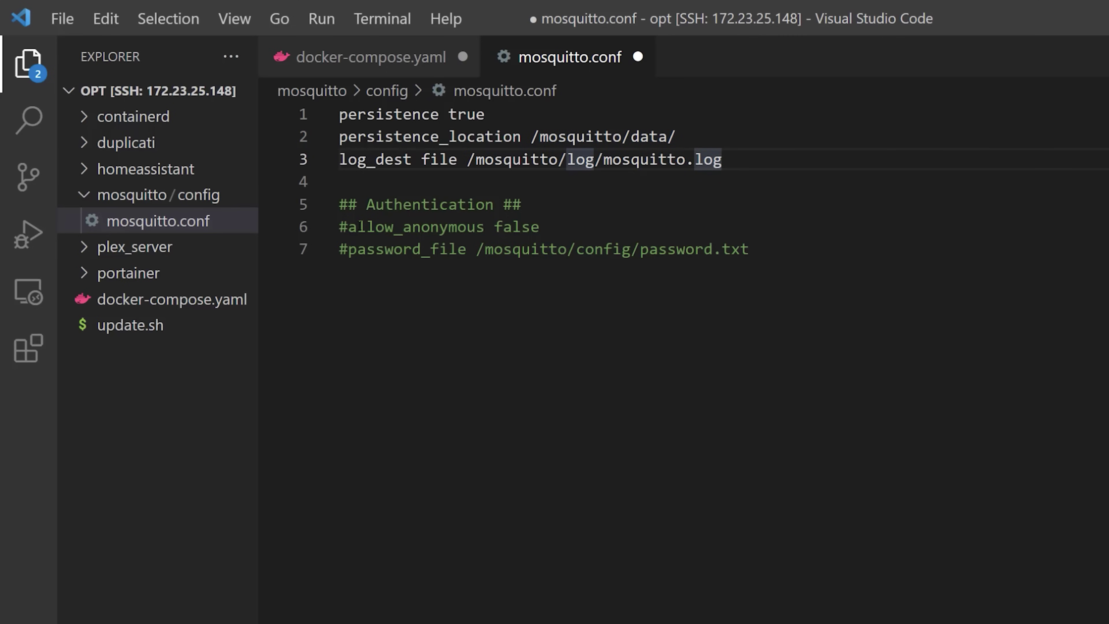
{"action": "left_click_drag", "start_coordinate": [339, 226], "coordinate": [750, 249]}
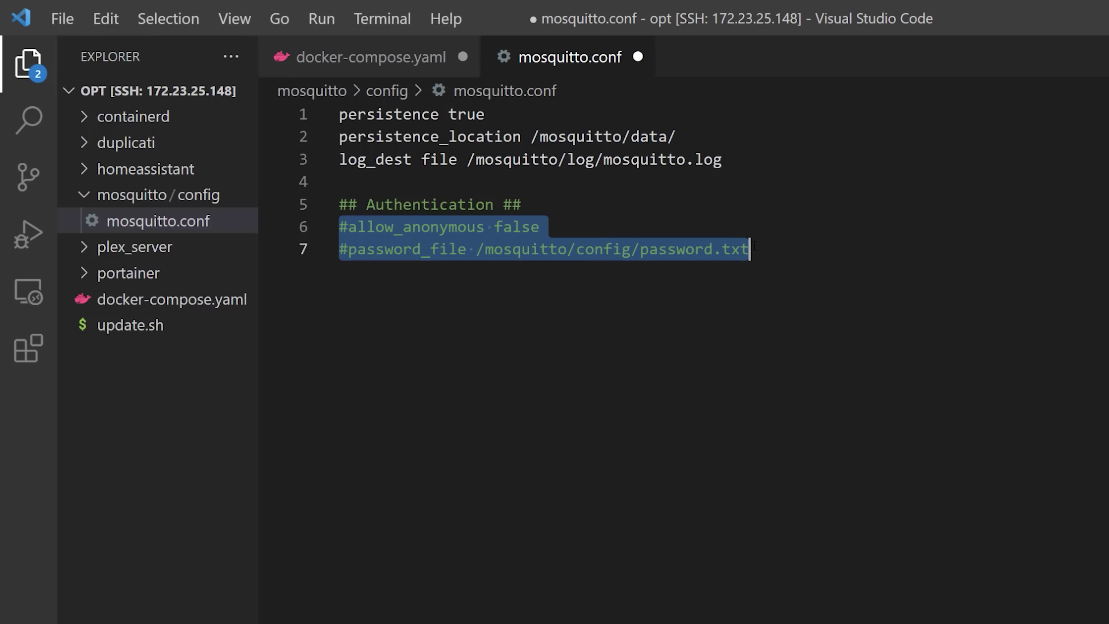
Save mosquitto.conf with its authentication lines still commented out
{"action": "left_click", "coordinate": [754, 246]}
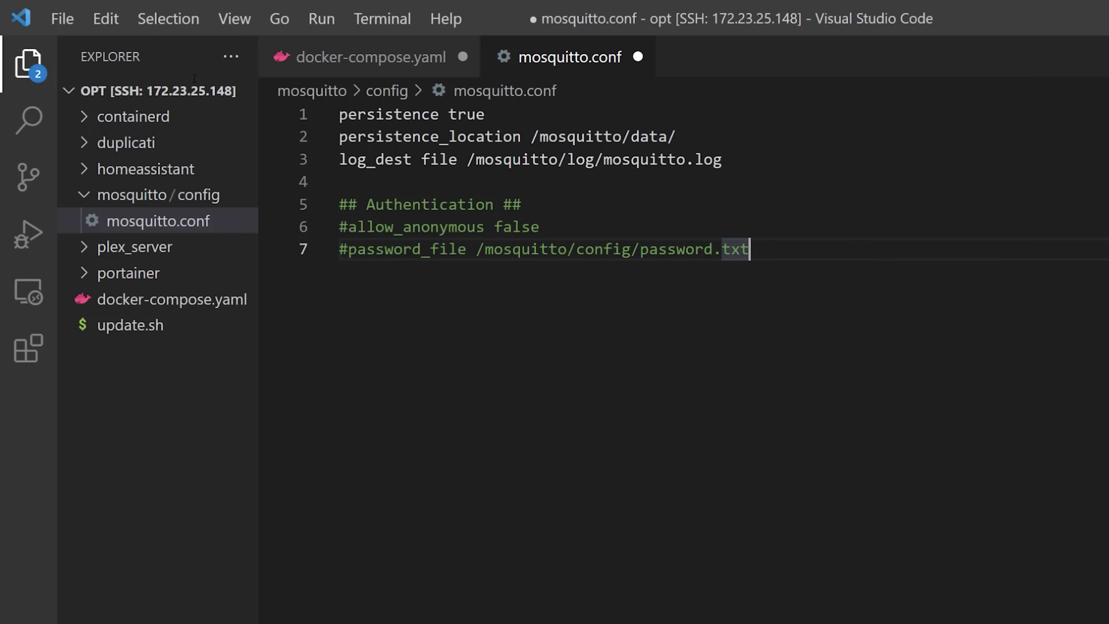
{"action": "left_click", "coordinate": [61, 18]}
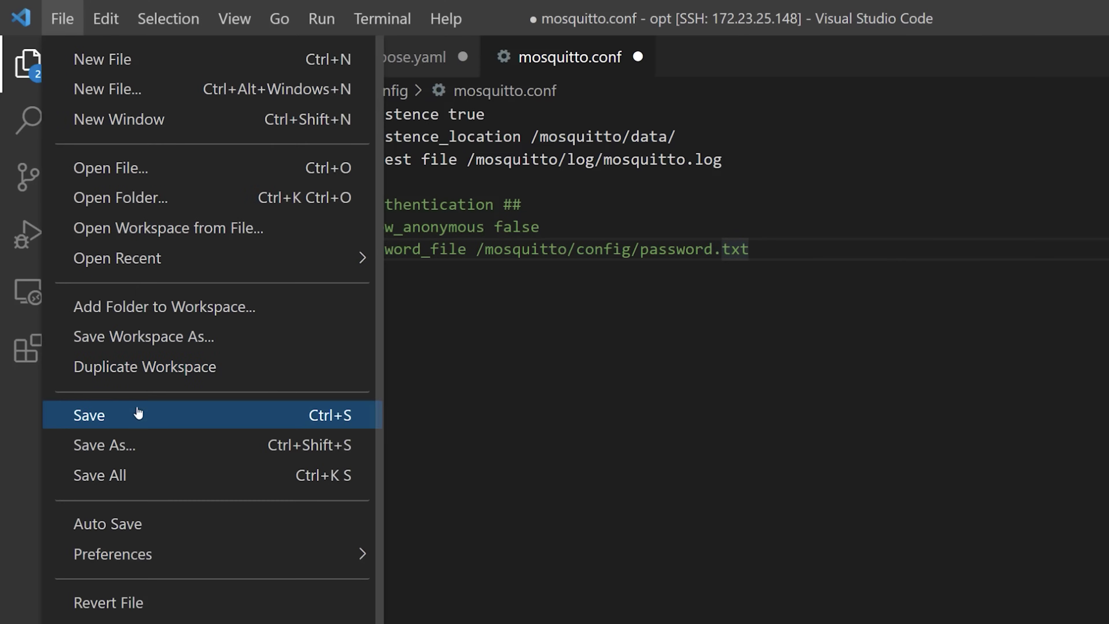
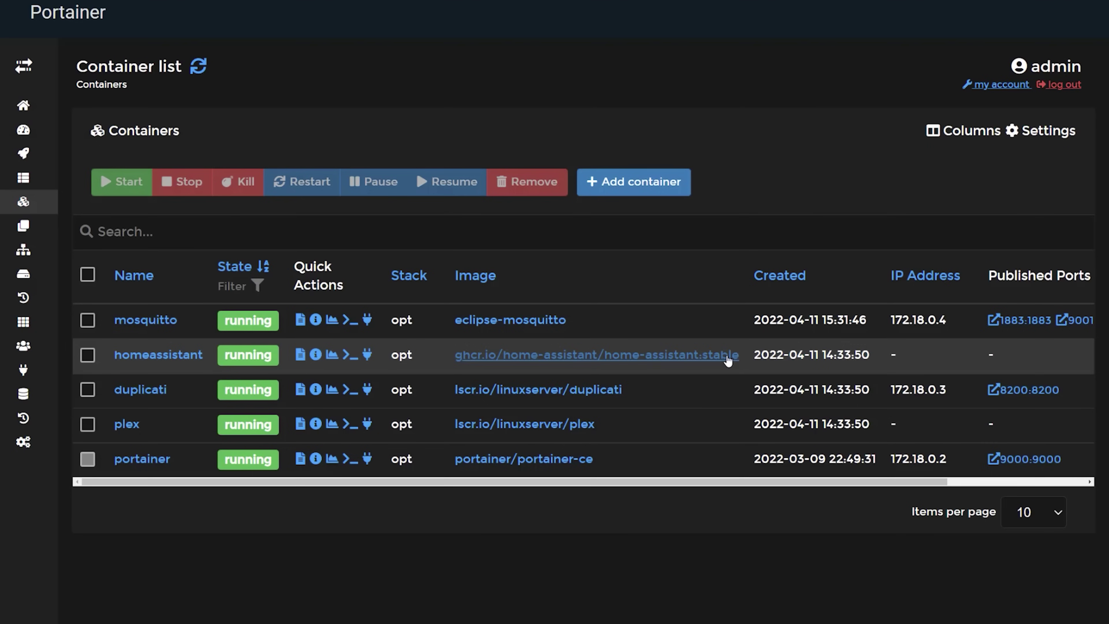
Check the mosquitto container's logs and return to its details
{"action": "left_click", "coordinate": [133, 320]}
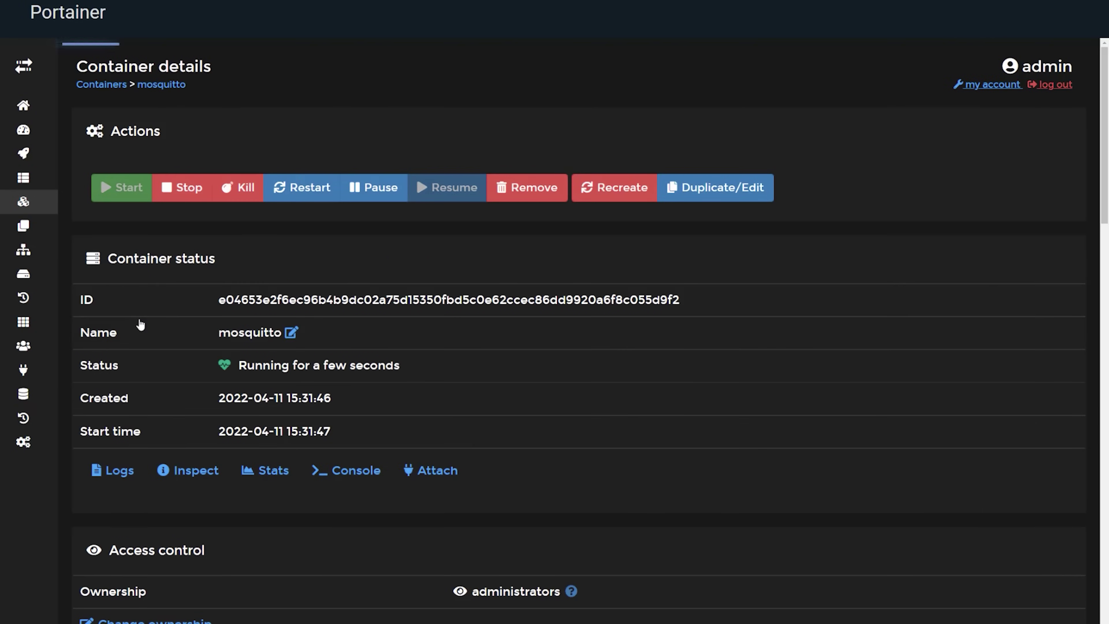
{"action": "left_click", "coordinate": [118, 472]}
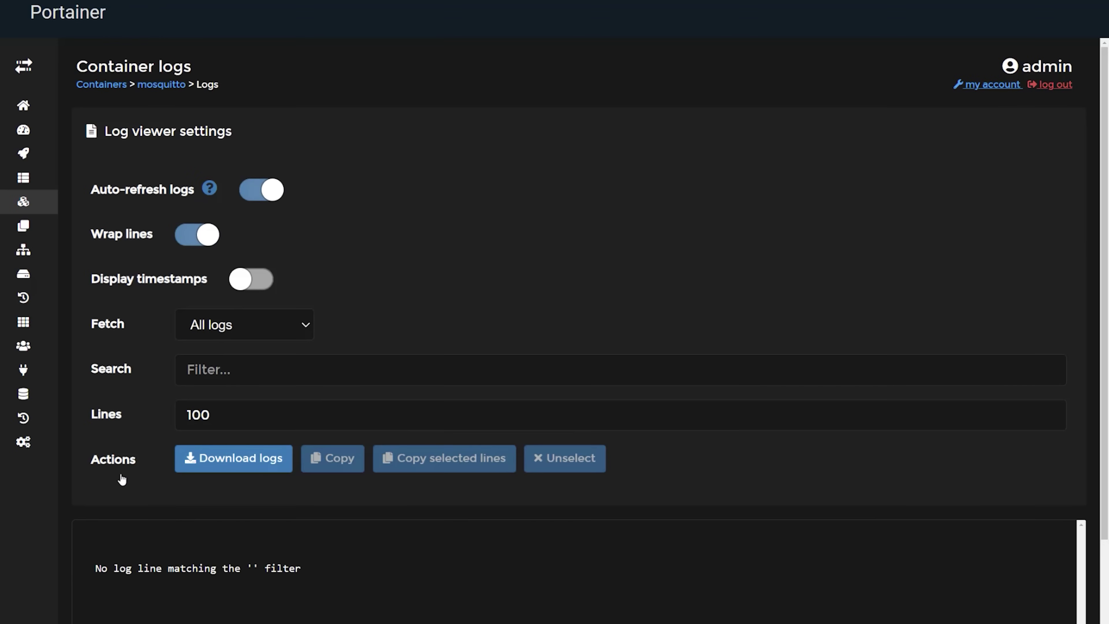
{"action": "left_click", "coordinate": [175, 93]}
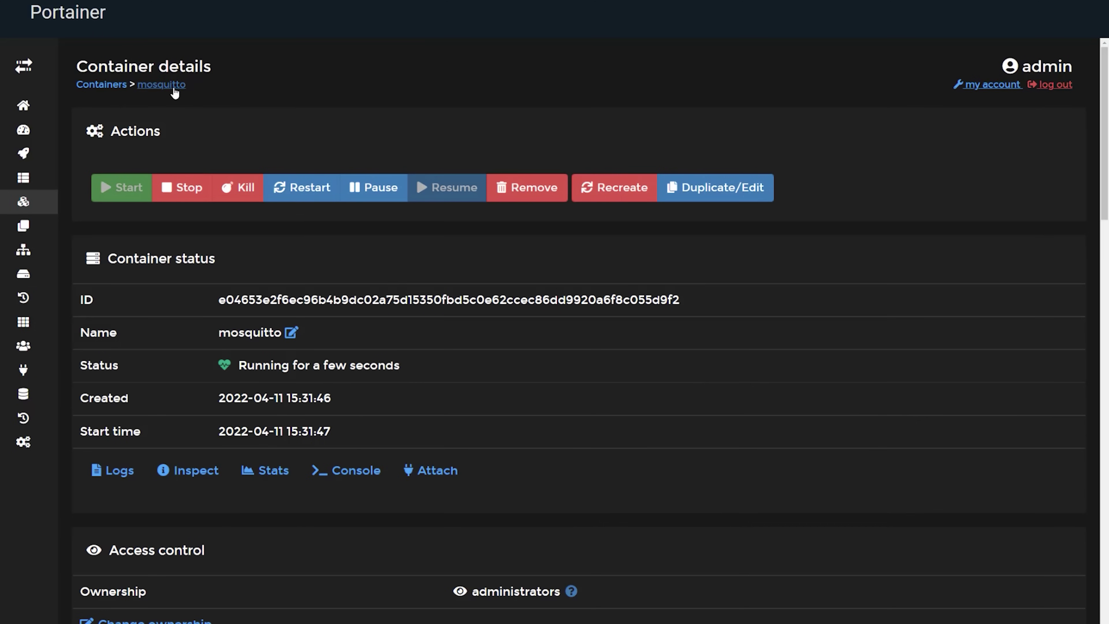
Connect to the mosquitto container's console with /bin/sh as the default user
{"action": "left_click", "coordinate": [355, 471]}
{"action": "left_click", "coordinate": [154, 330]}
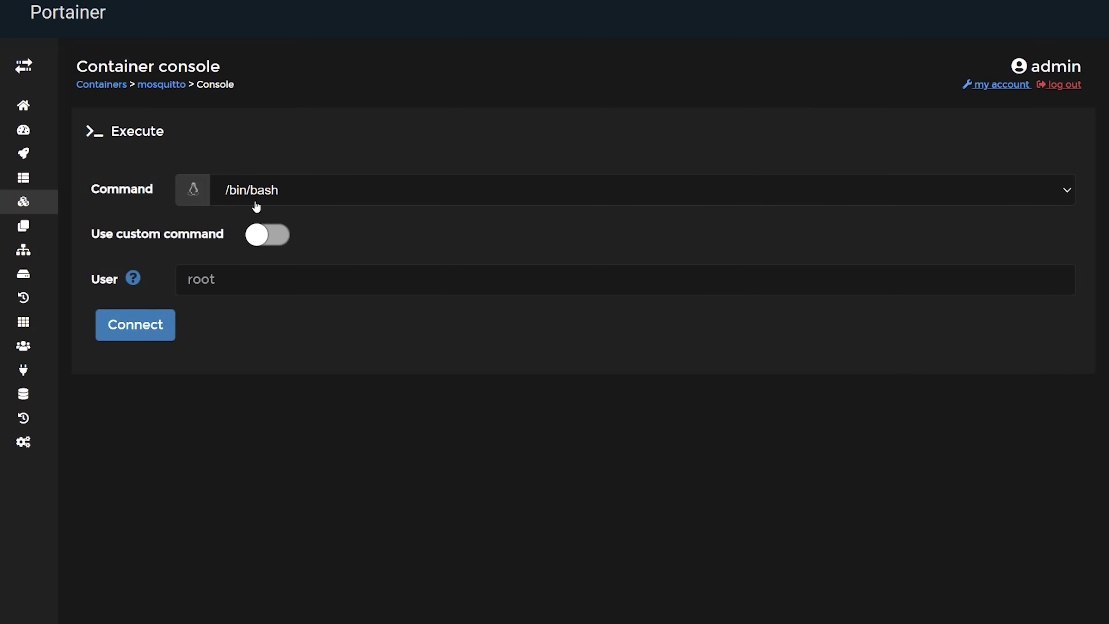
{"action": "left_click", "coordinate": [253, 193]}
{"action": "left_click", "coordinate": [264, 242]}
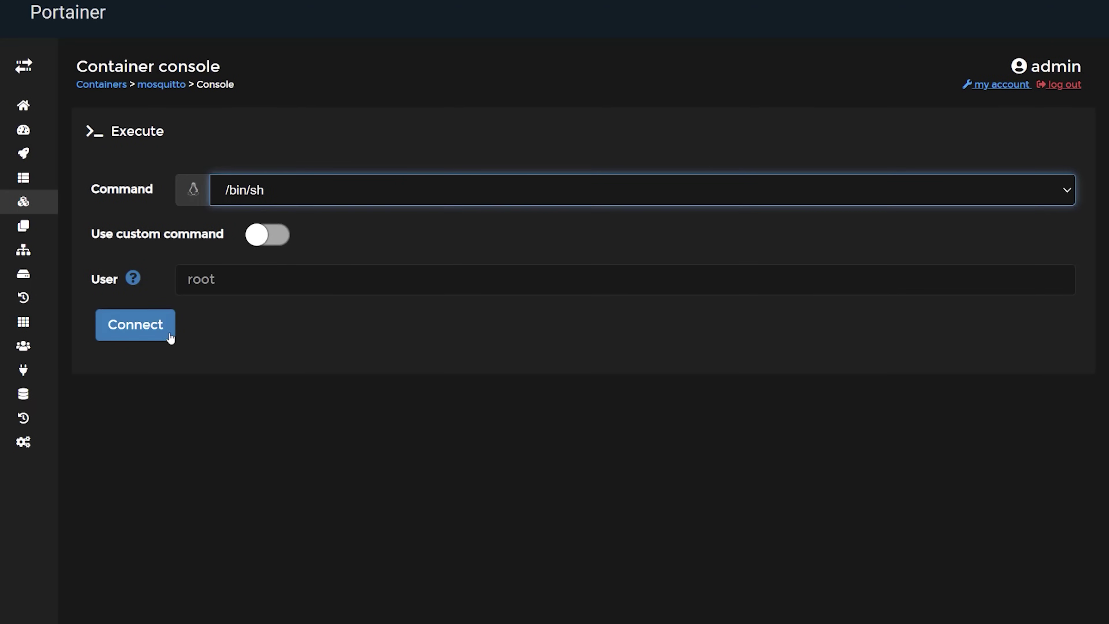
{"action": "left_click", "coordinate": [168, 339]}
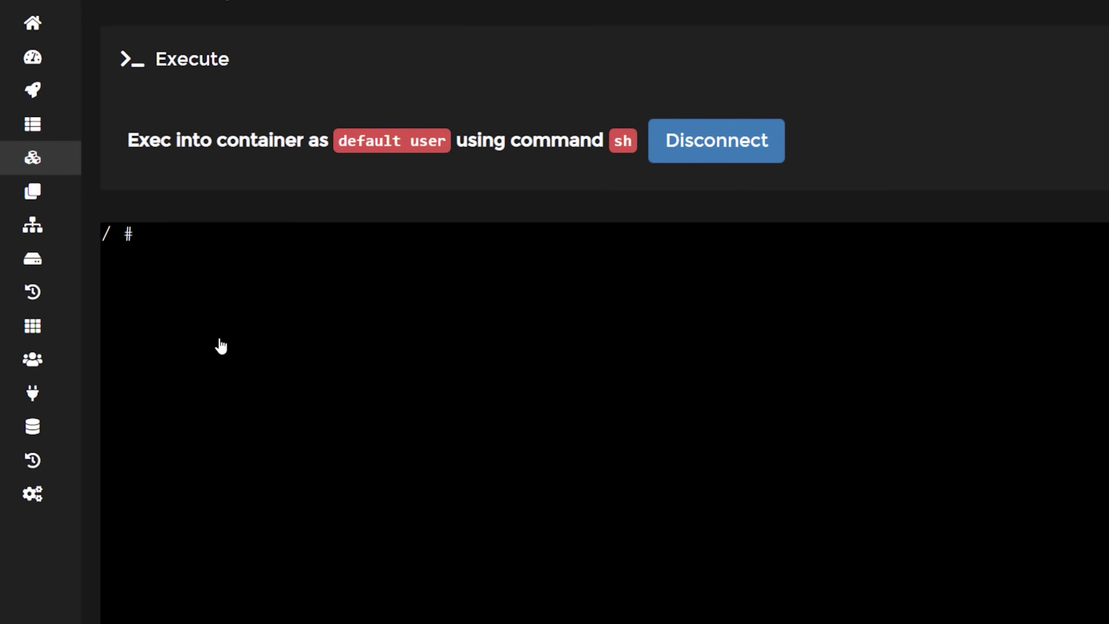
Run mosquitto_passwd -c /mosquitto/config/password.txt hass in the container, enter the MQTT password twice, and exit the shell
{"action": "right_click", "coordinate": [149, 233]}
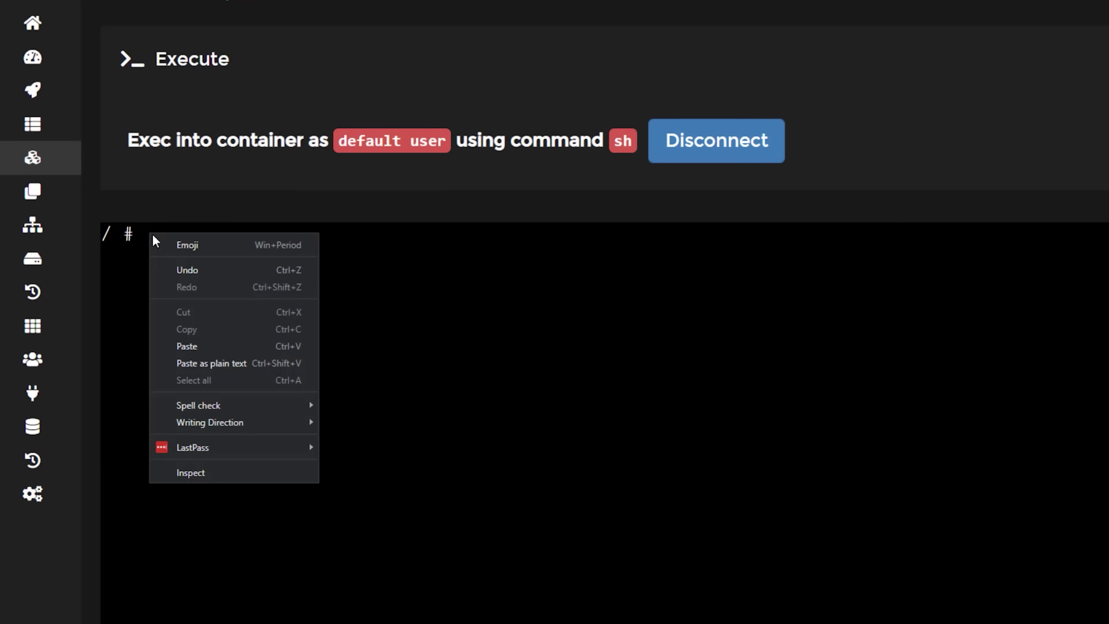
{"action": "left_click", "coordinate": [213, 344]}
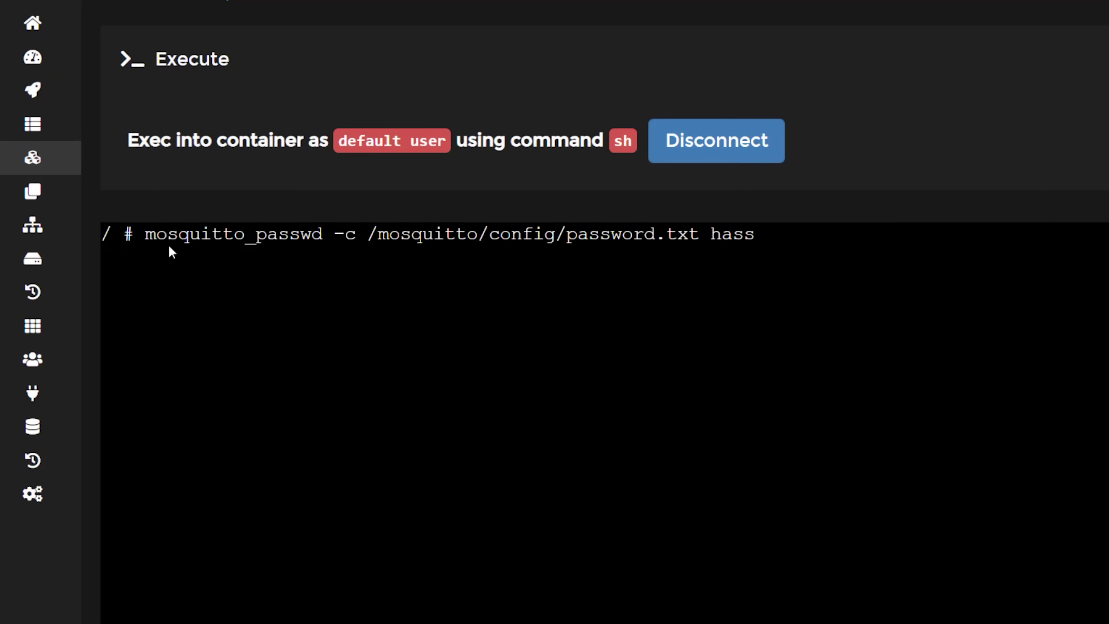
{"action": "left_click_drag", "start_coordinate": [148, 236], "coordinate": [695, 229]}
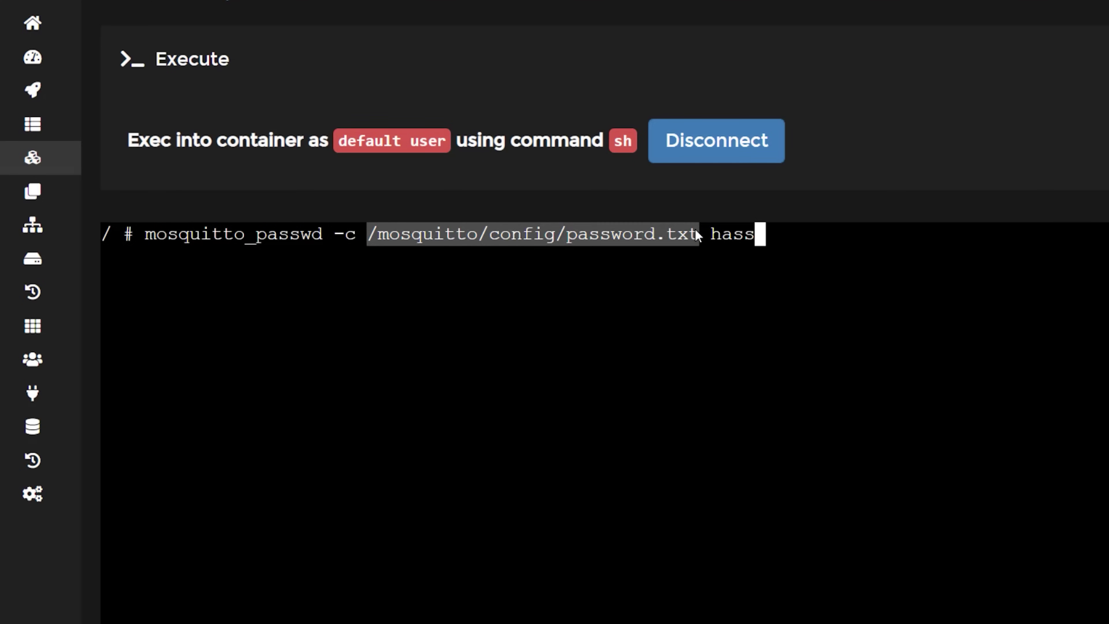
{"action": "double_click", "coordinate": [732, 234]}
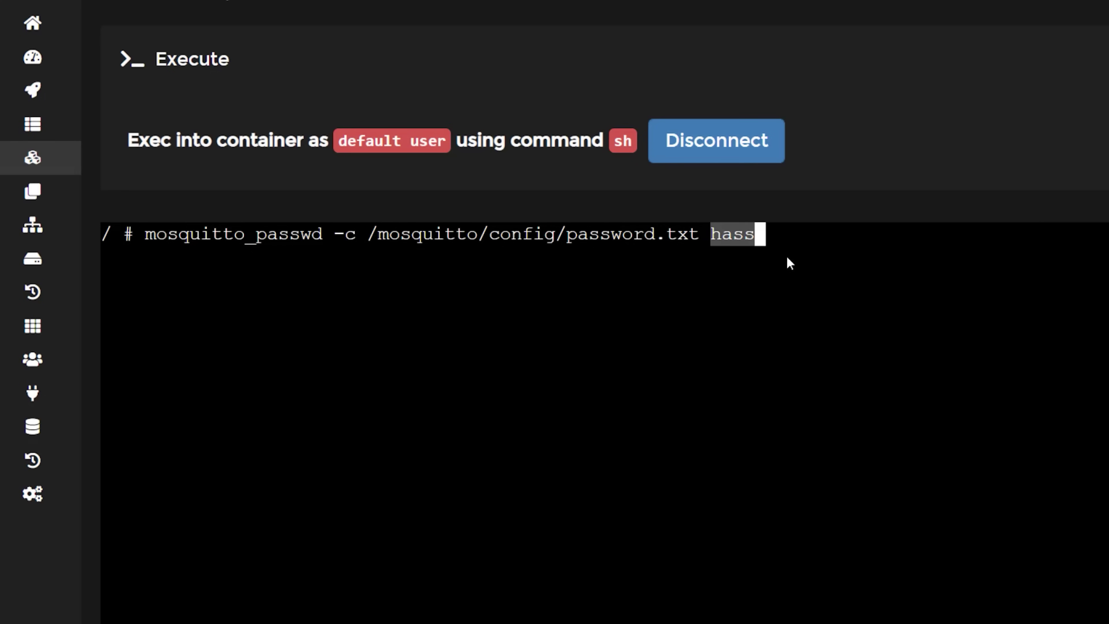
{"action": "key", "text": "Return"}
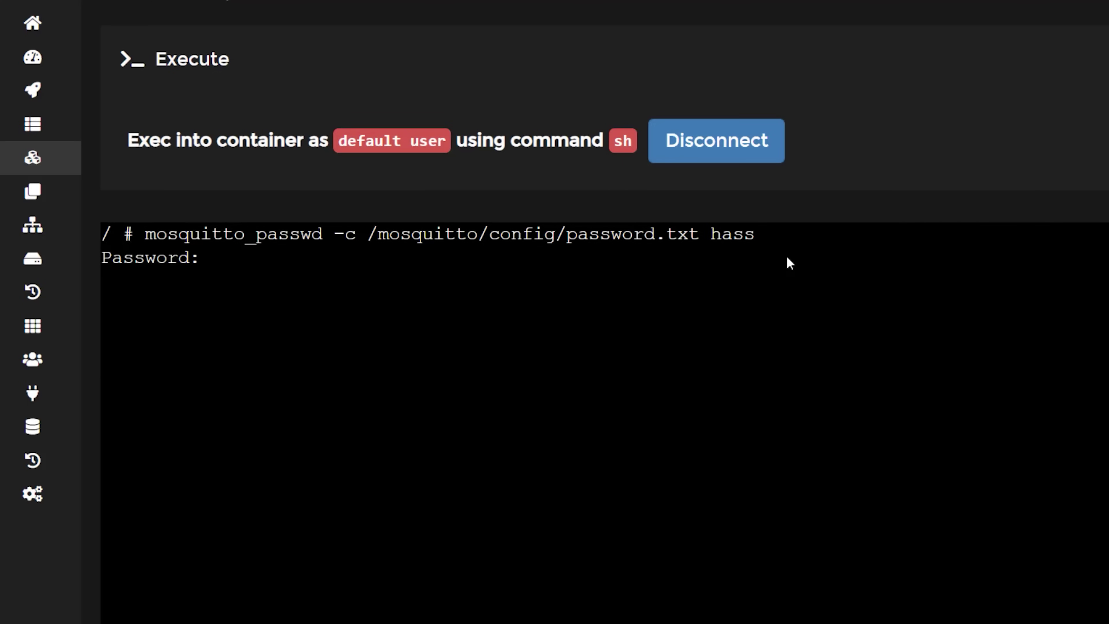
{"action": "key", "text": "Return"}
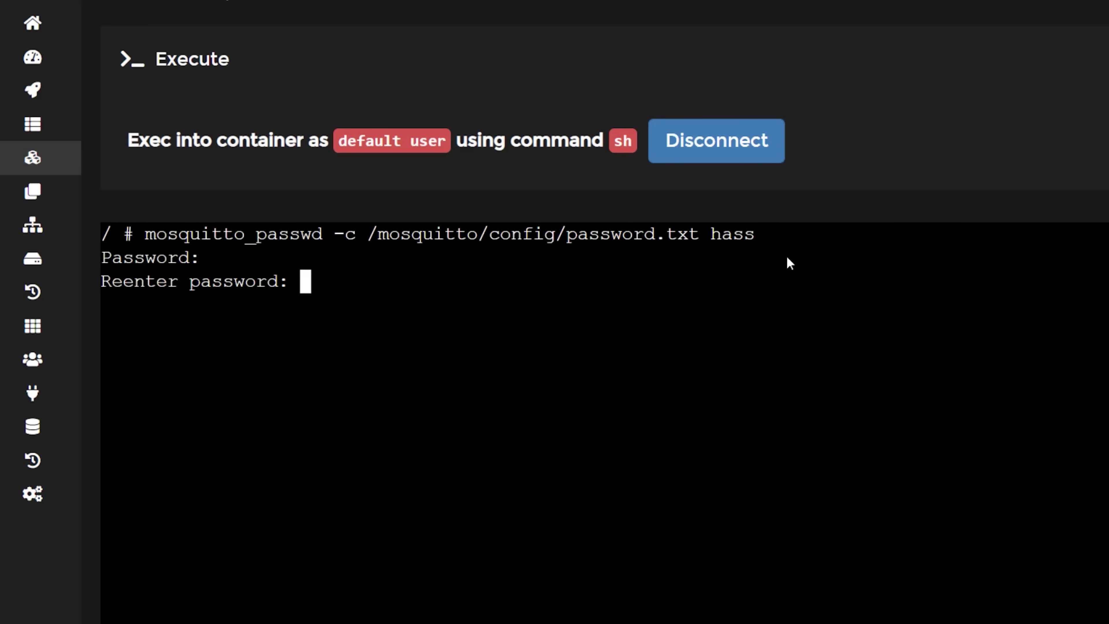
{"action": "key", "text": "Return"}
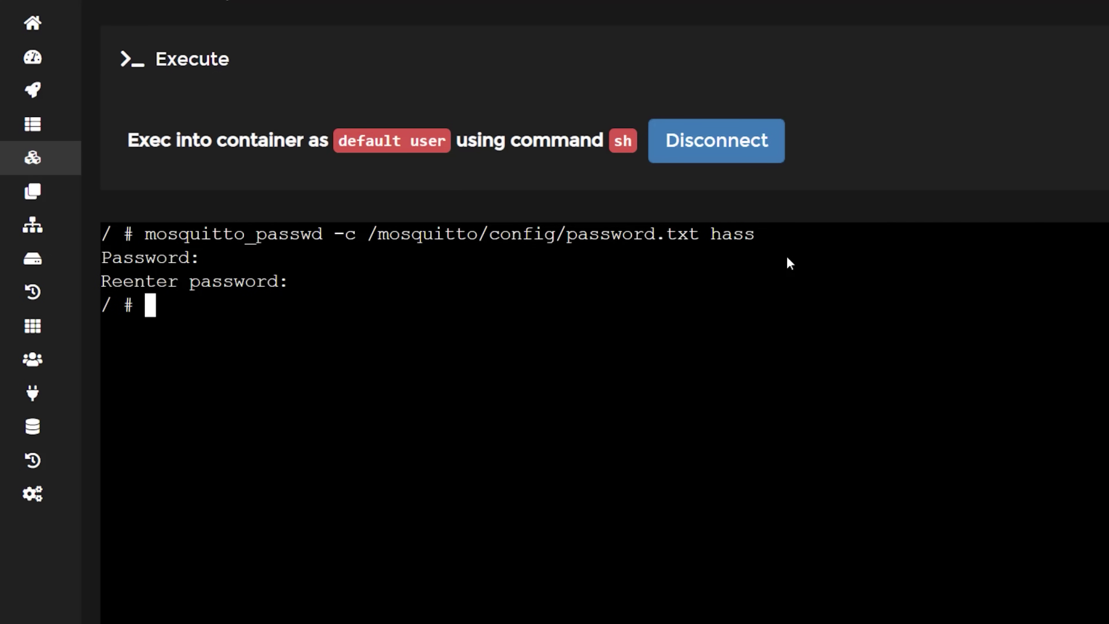
{"action": "type", "text": "exit"}
{"action": "key", "text": "Return"}
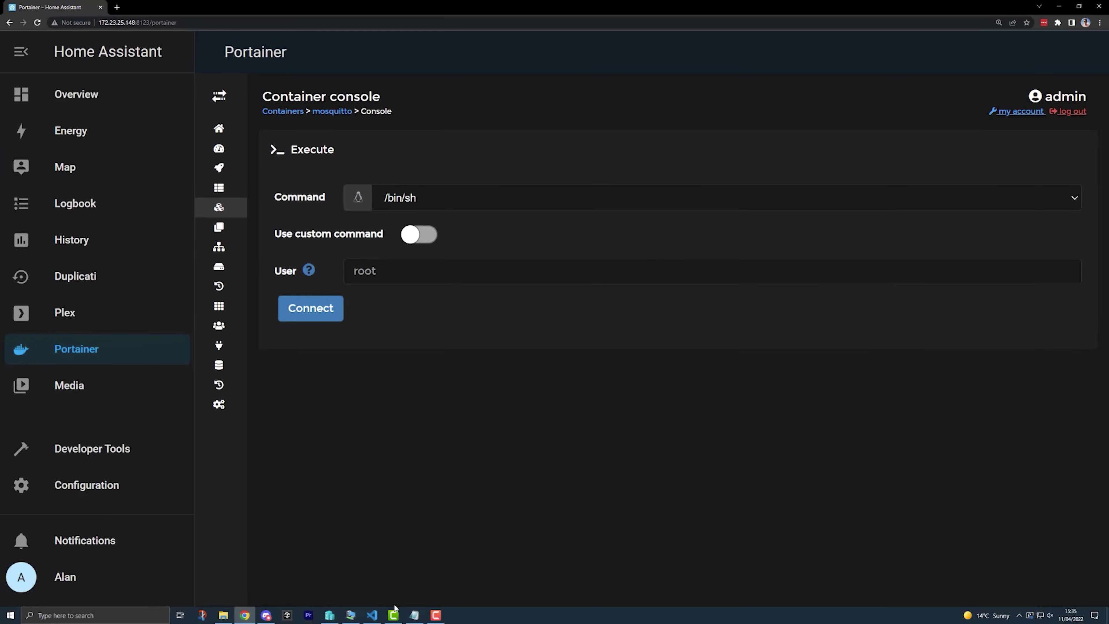
Switch to Visual Studio Code and examine the hass username and hashed password in mosquitto/config/password.txt, closing the file when done
{"action": "left_click", "coordinate": [372, 614]}
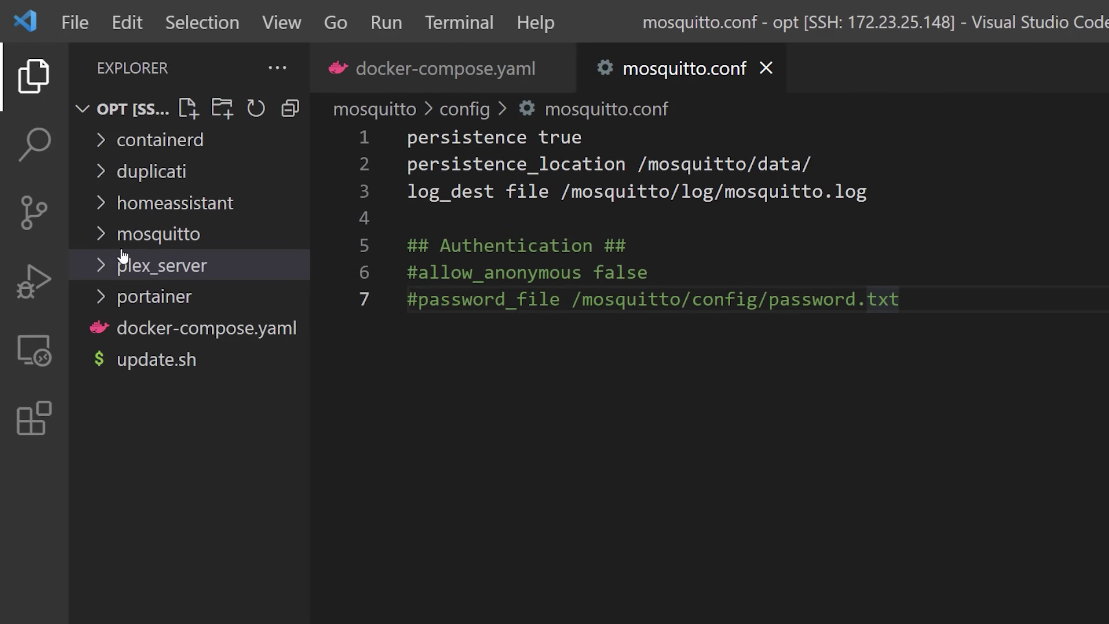
{"action": "left_click", "coordinate": [100, 238]}
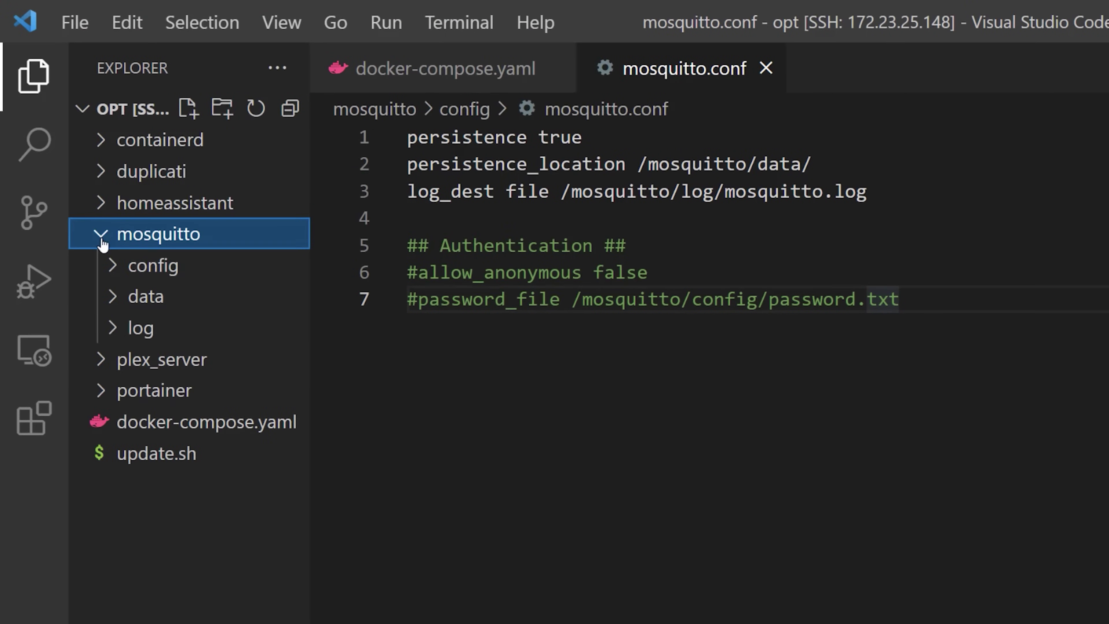
{"action": "left_click", "coordinate": [113, 269]}
{"action": "left_click", "coordinate": [178, 326]}
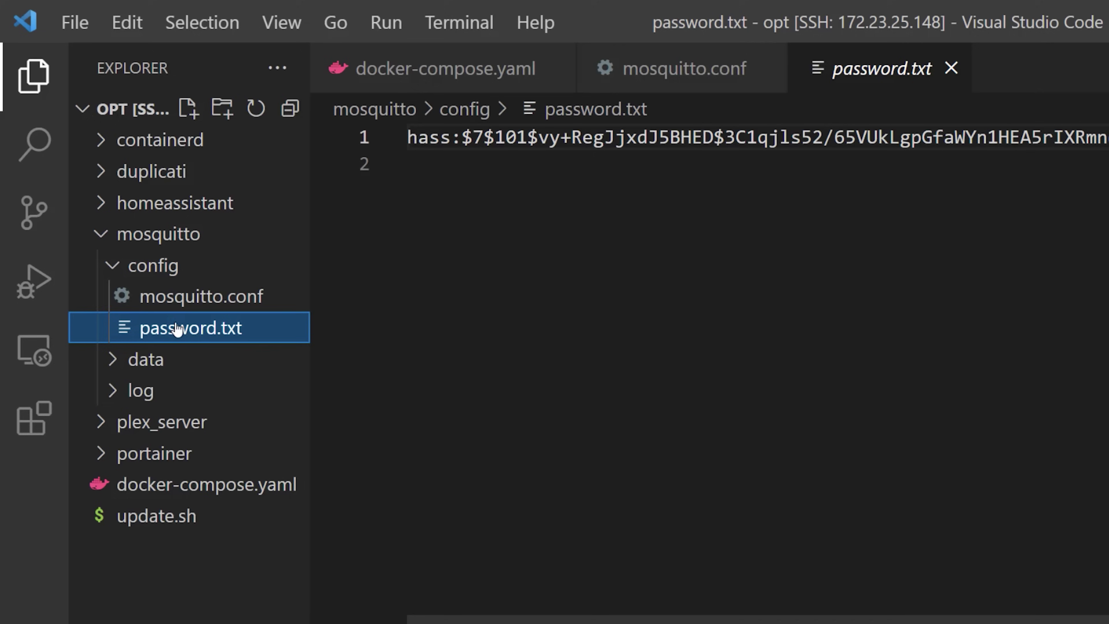
{"action": "double_click", "coordinate": [424, 138]}
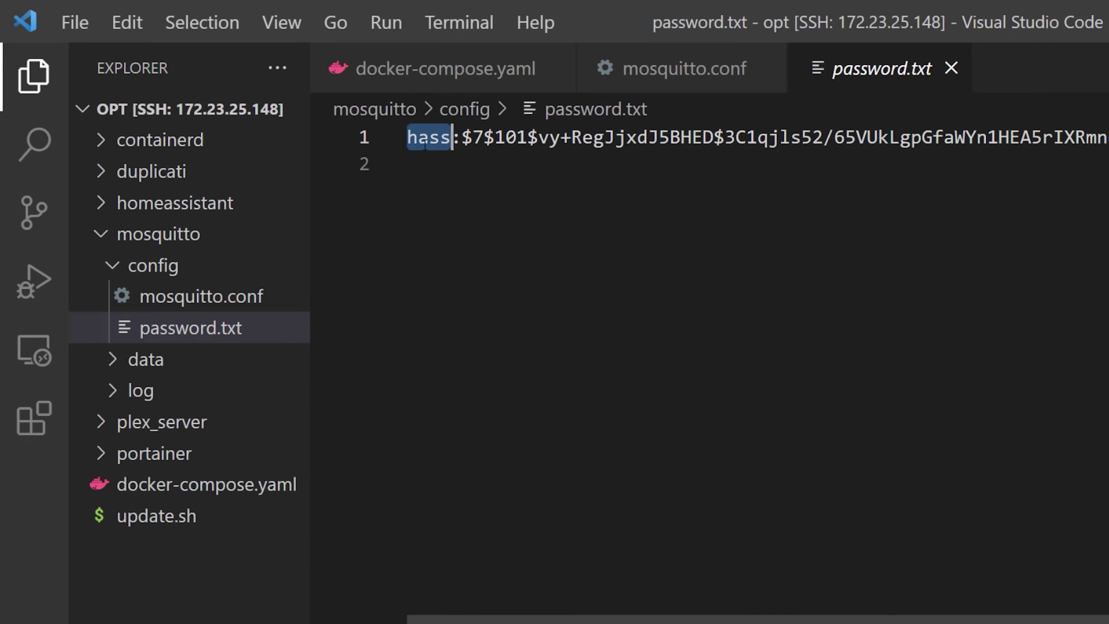
{"action": "left_click_drag", "start_coordinate": [460, 138], "coordinate": [803, 138]}
{"action": "left_click", "coordinate": [742, 165]}
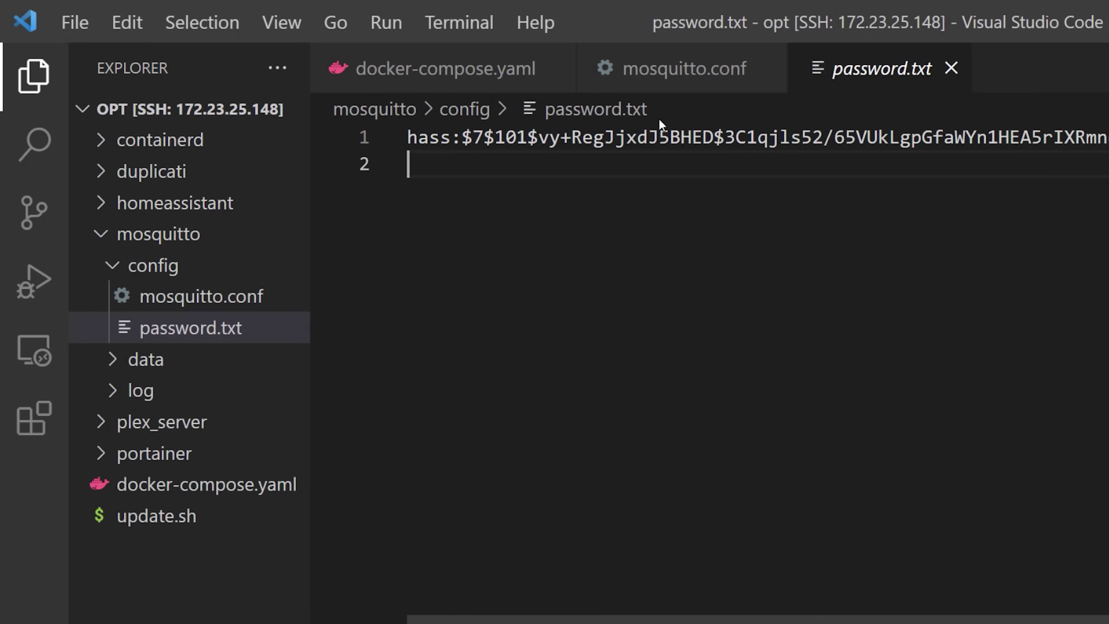
{"action": "left_click", "coordinate": [951, 67]}
Try to save mosquitto.conf with the allow_anonymous and password_file lines uncommented, and discard the edits
{"action": "left_click", "coordinate": [409, 273]}
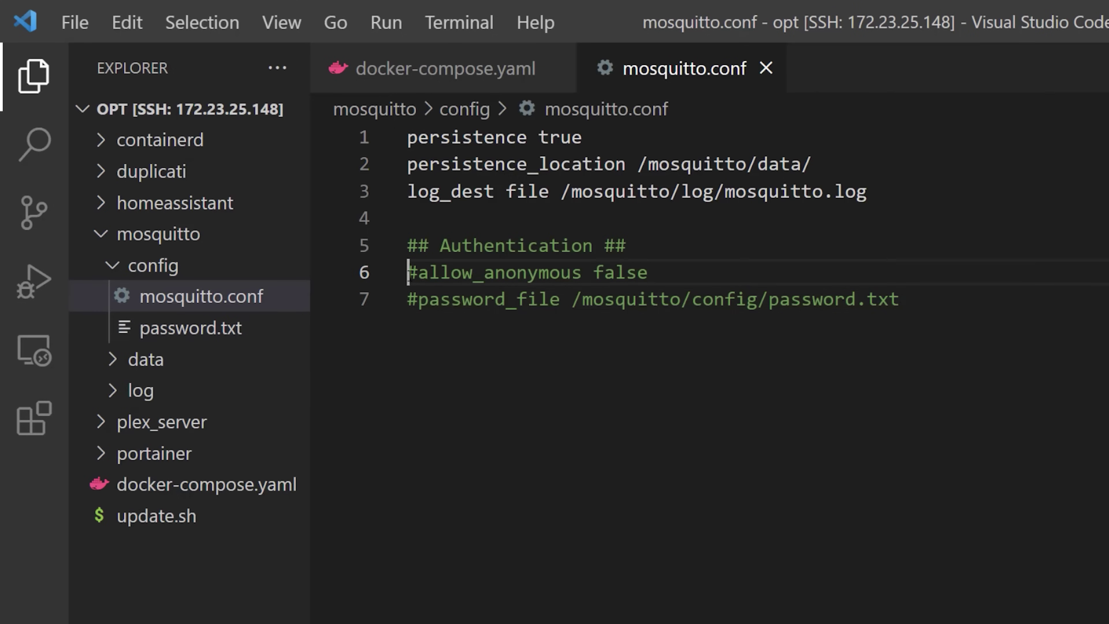
{"action": "key", "text": "Delete"}
{"action": "left_click", "coordinate": [408, 300]}
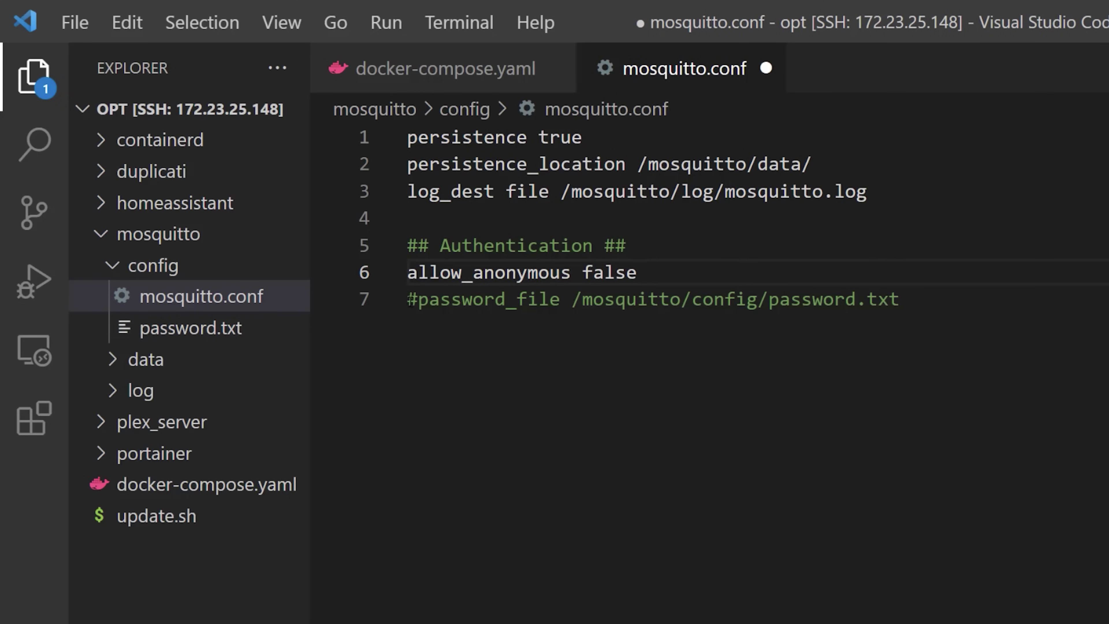
{"action": "key", "text": "Delete"}
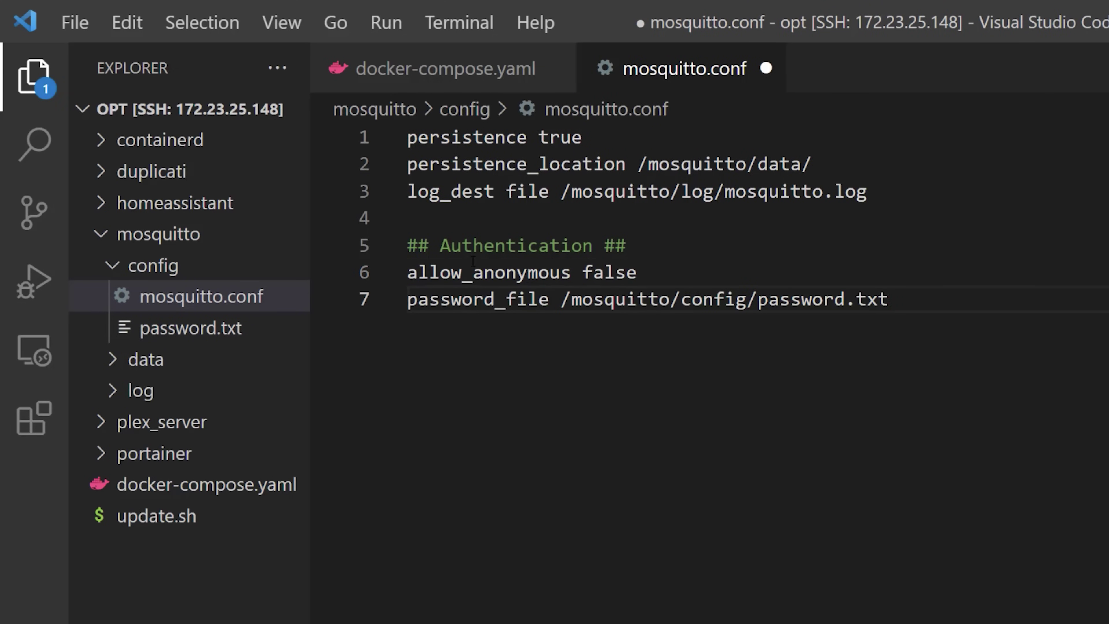
{"action": "left_click", "coordinate": [75, 23]}
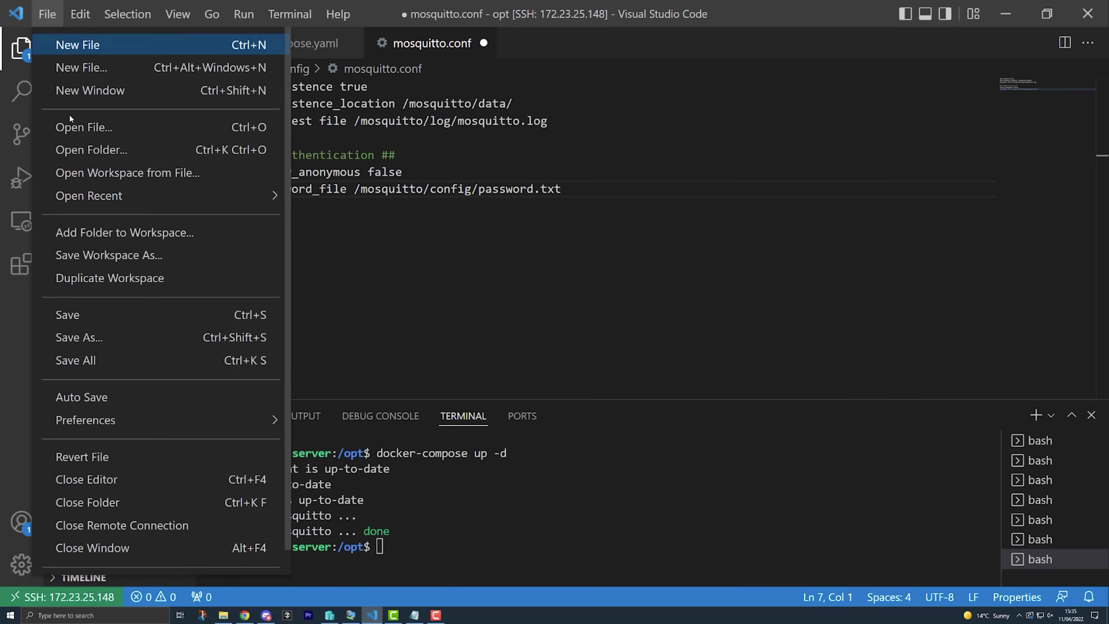
{"action": "left_click", "coordinate": [71, 314]}
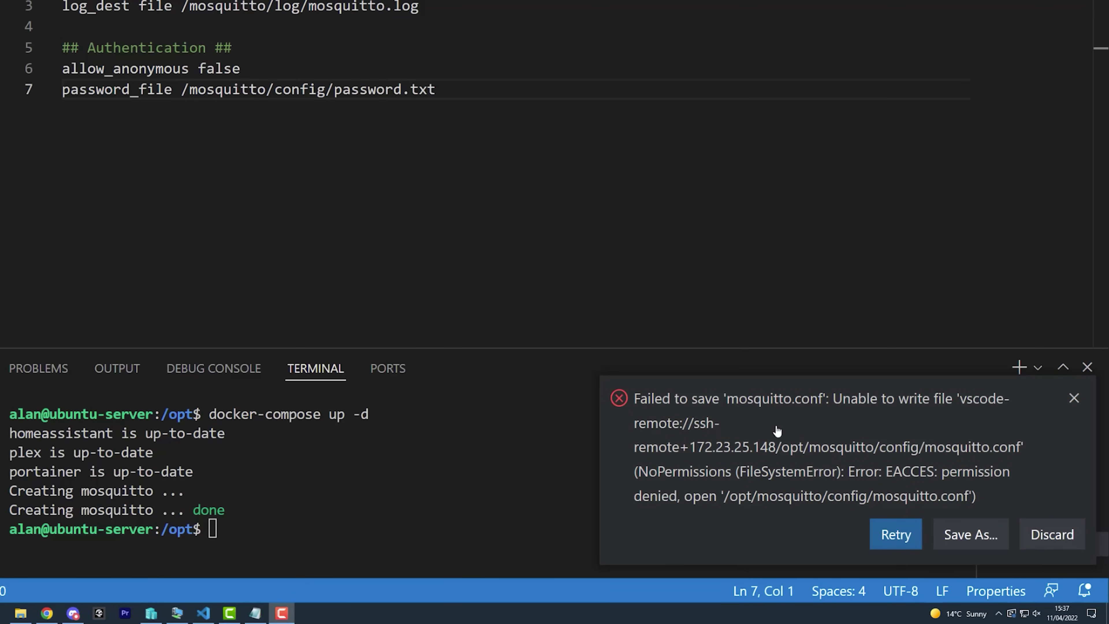
{"action": "left_click", "coordinate": [1057, 533]}
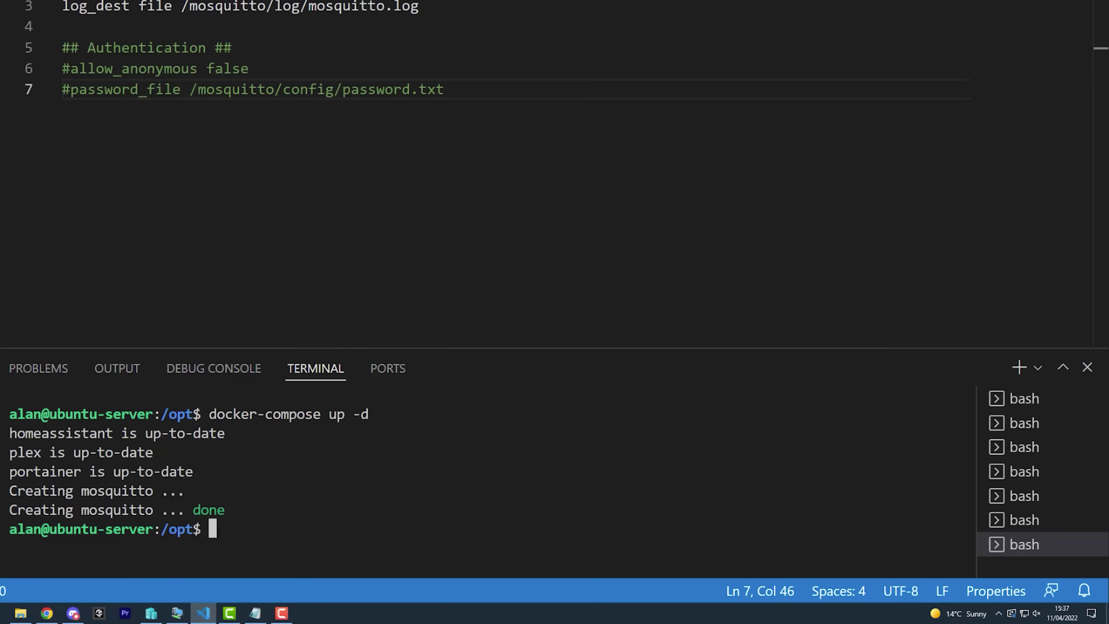
Make the server's user account the owner of /opt recursively with sudo chown -R, entering the sudo password
{"action": "type", "text": "sudo chown alan -R /opt"}
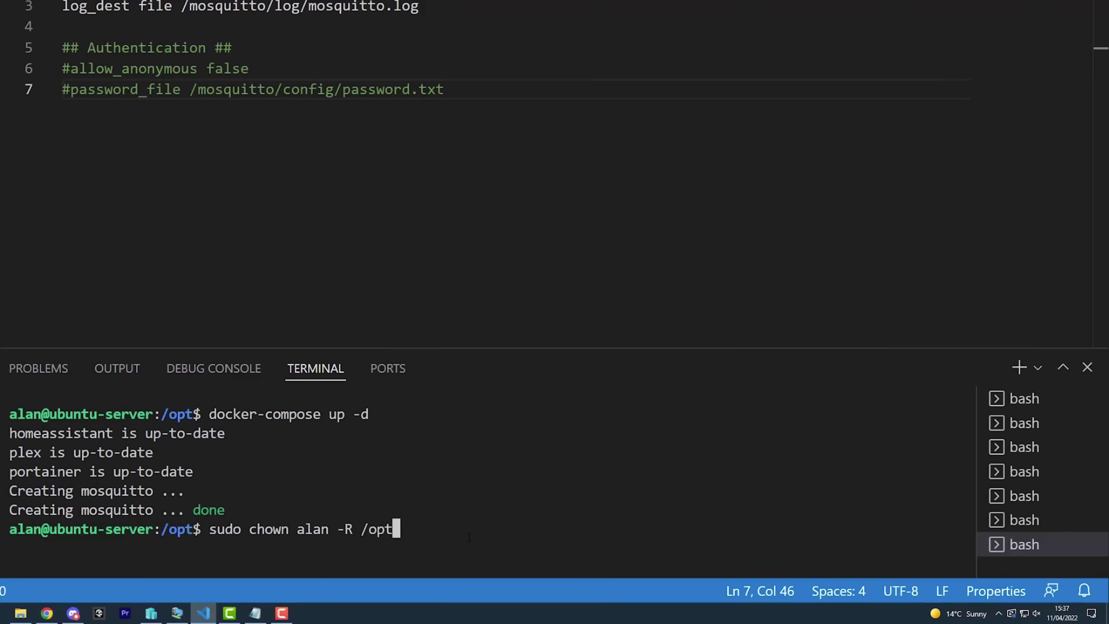
{"action": "key", "text": "Return"}
{"action": "key", "text": "Return"}
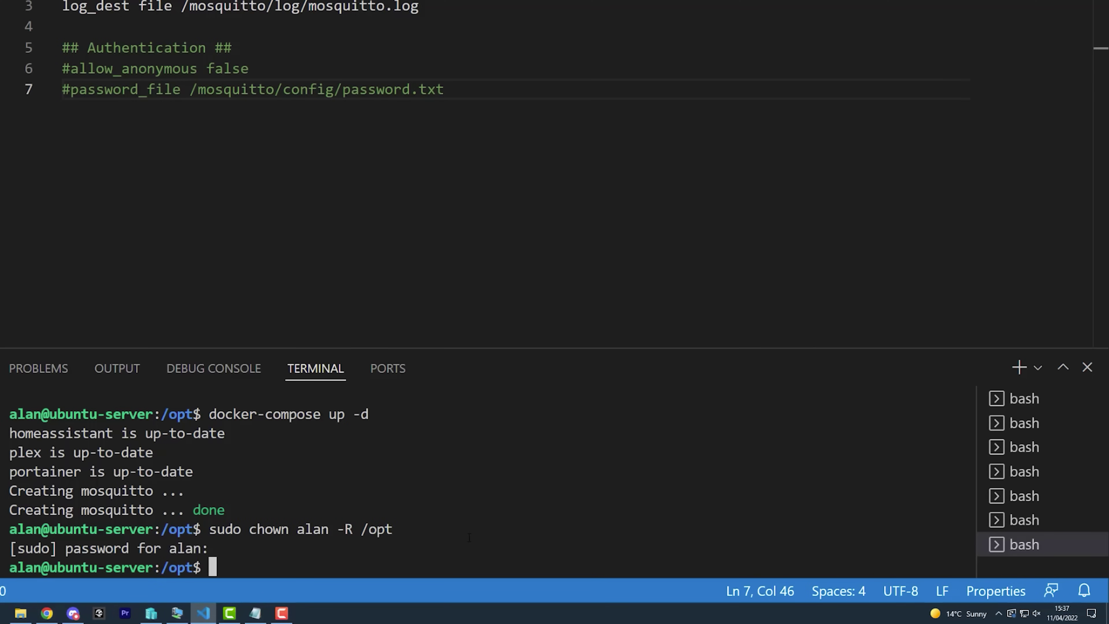
Uncomment the allow_anonymous false and password_file /mosquitto/config/password.txt lines in mosquitto.conf and save the file
{"action": "left_click", "coordinate": [41, 9]}
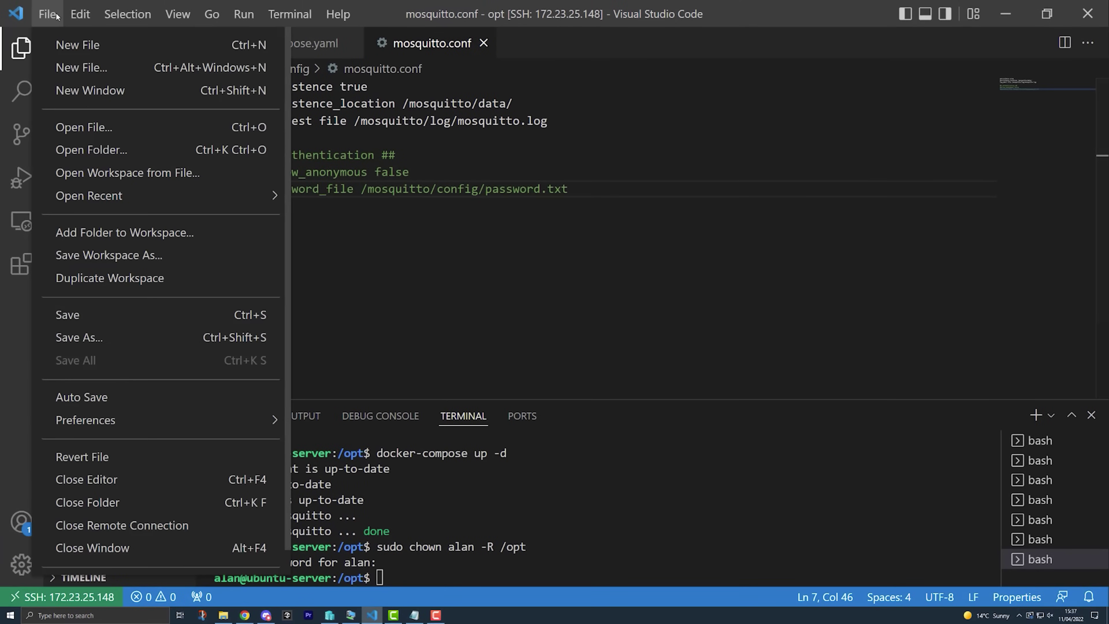
{"action": "left_click", "coordinate": [111, 314]}
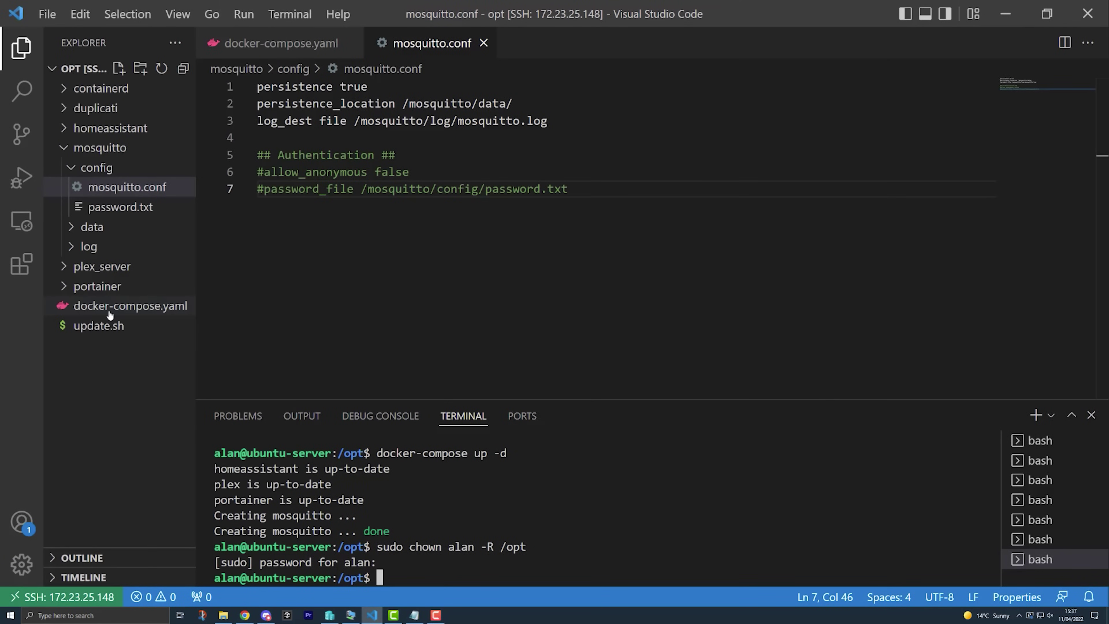
{"action": "left_click", "coordinate": [256, 171]}
{"action": "key", "text": "Delete"}
{"action": "left_click", "coordinate": [257, 189]}
{"action": "key", "text": "Delete"}
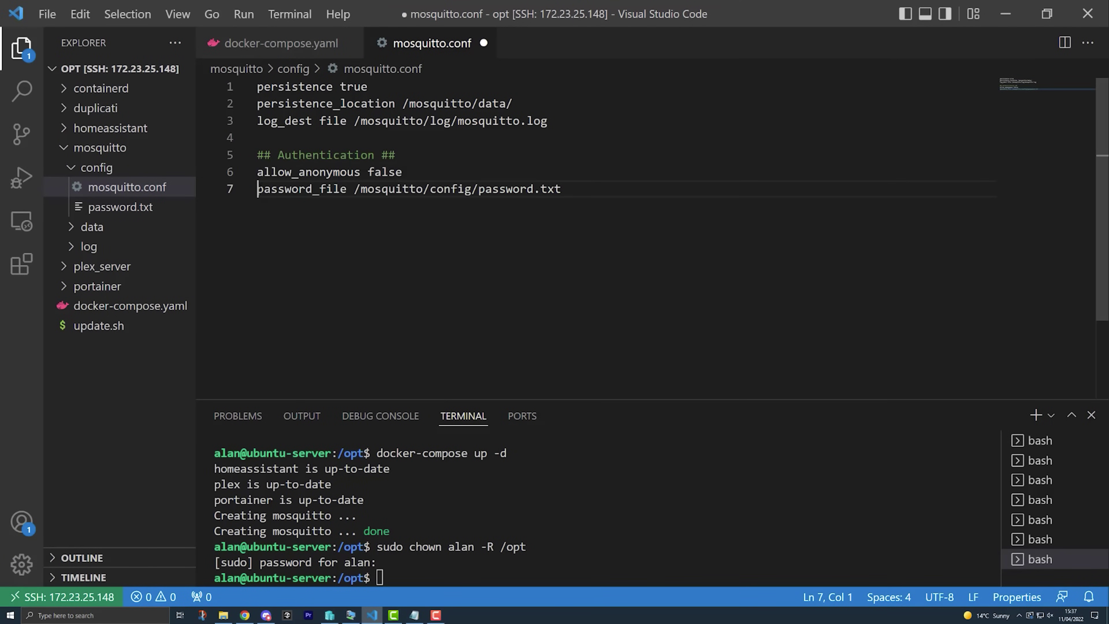
{"action": "left_click", "coordinate": [47, 13]}
{"action": "left_click", "coordinate": [57, 315]}
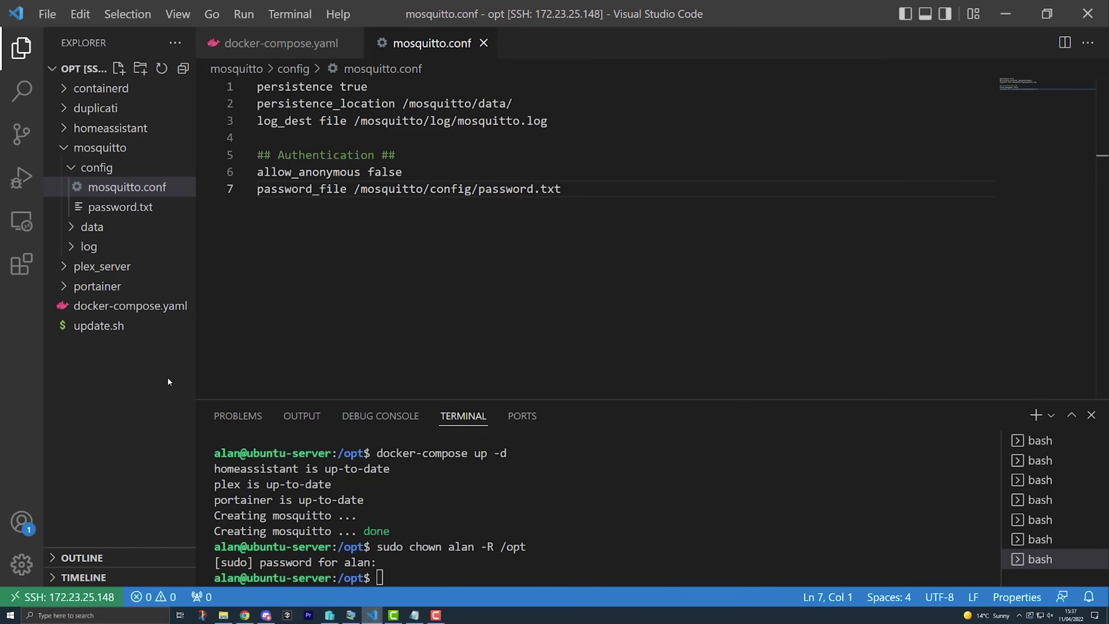
Switch to Portainer in the Chrome browser, restart the mosquitto container, and open its logs
{"action": "left_click", "coordinate": [244, 615]}
{"action": "left_click", "coordinate": [327, 111]}
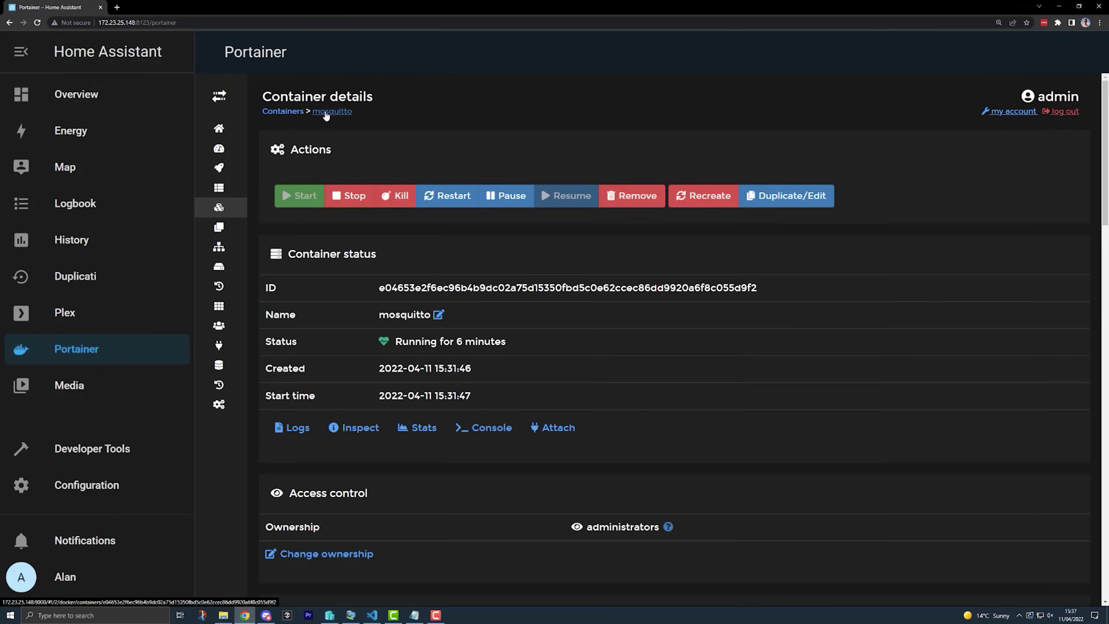
{"action": "left_click", "coordinate": [444, 197]}
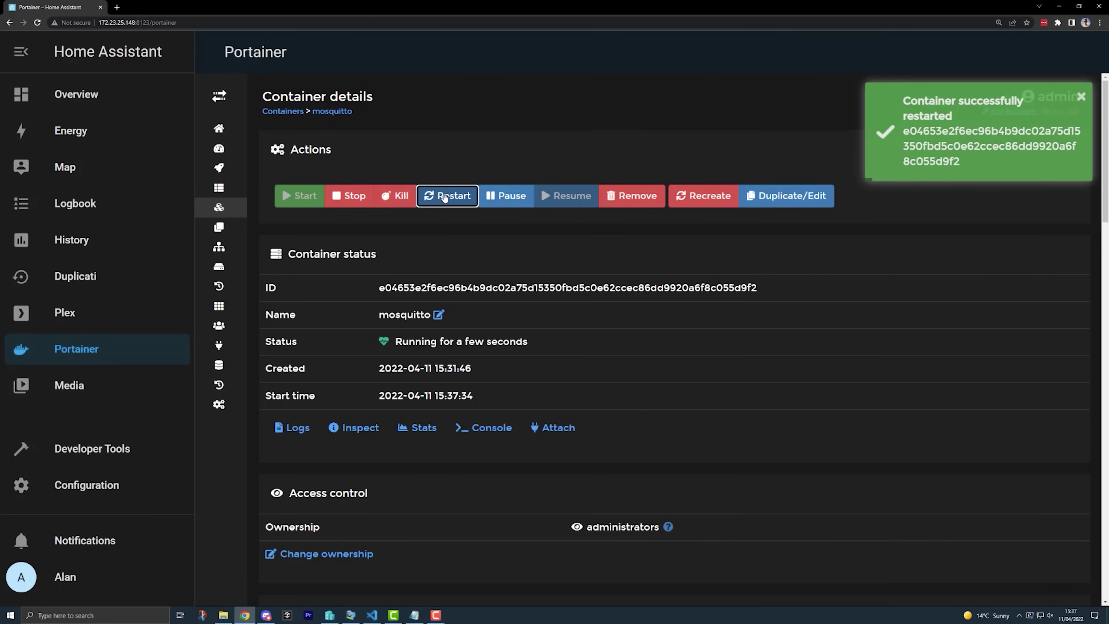
{"action": "left_click", "coordinate": [303, 432]}
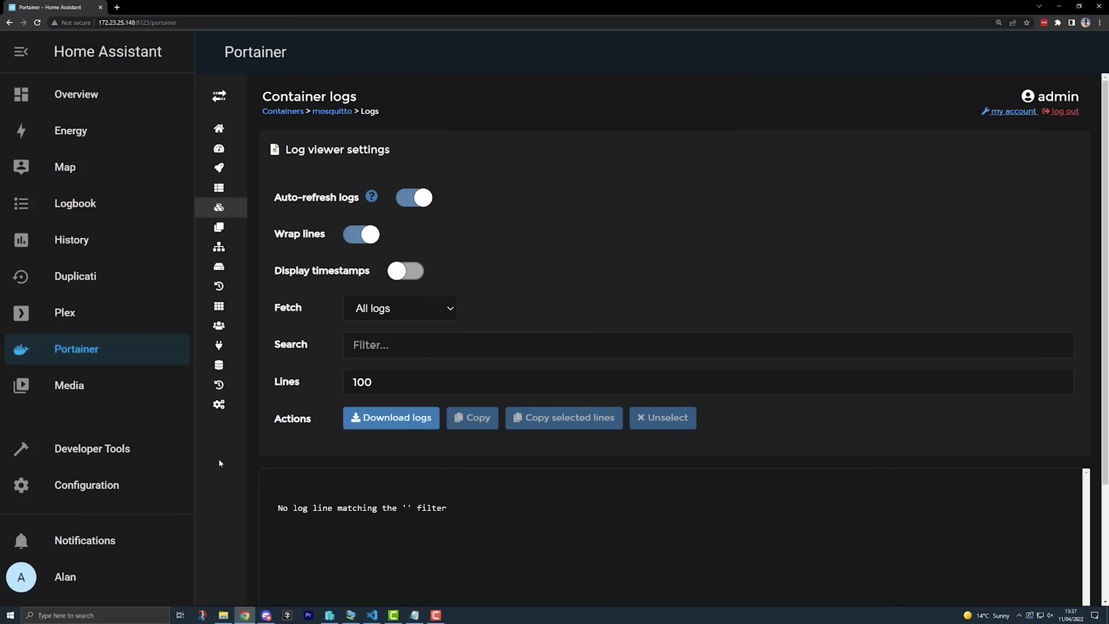
Start adding a new MQTT integration from Home Assistant's Devices & Services configuration, searching for mqtt
{"action": "left_click", "coordinate": [104, 481]}
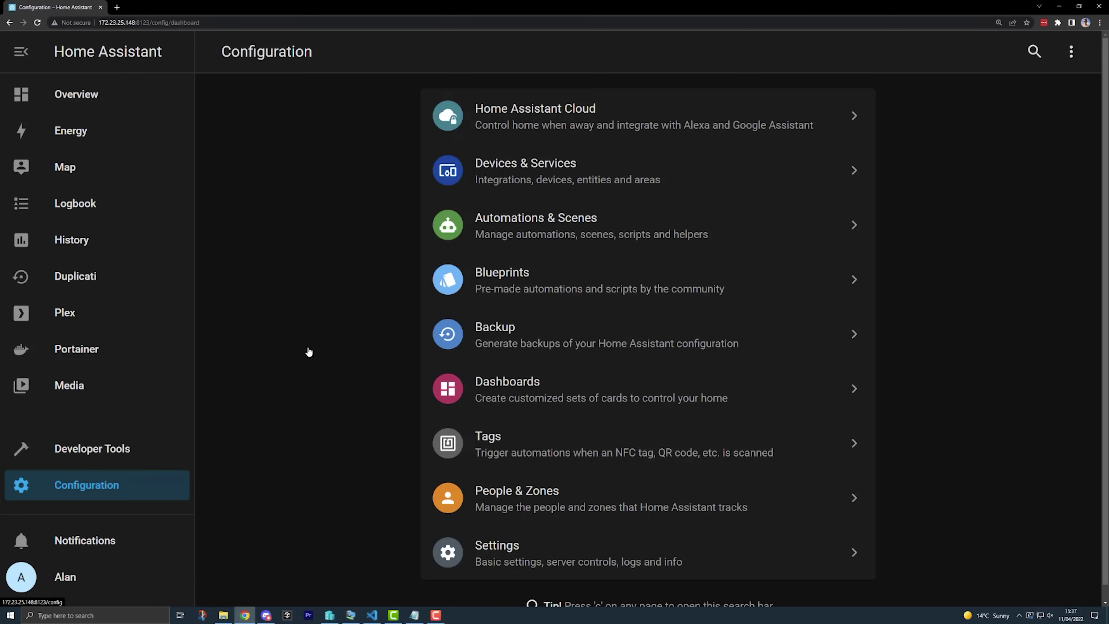
{"action": "left_click", "coordinate": [539, 177]}
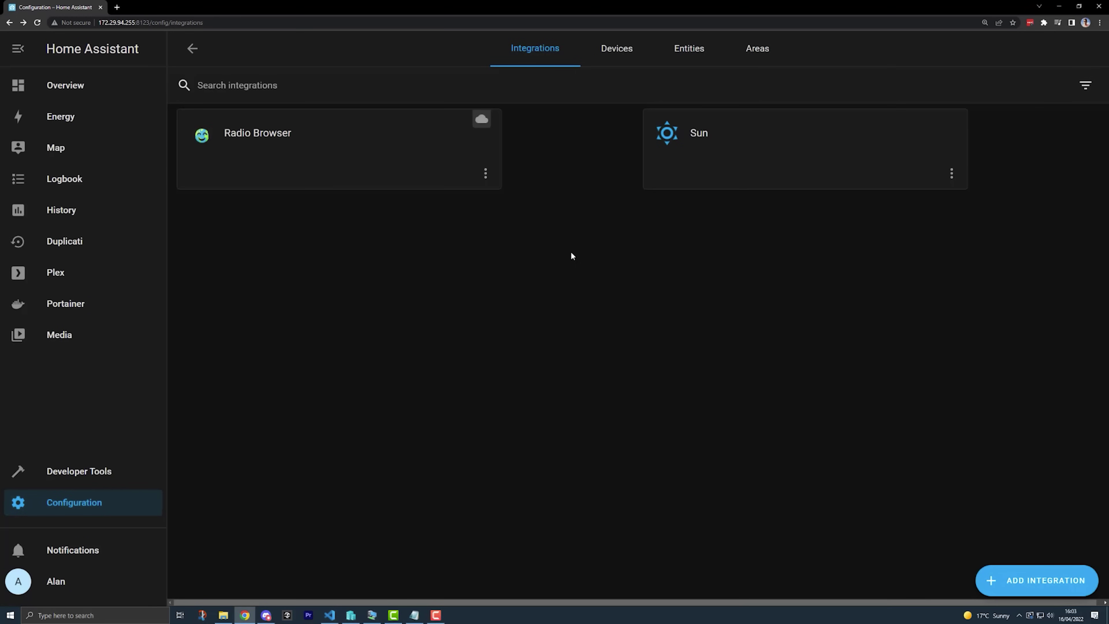
{"action": "left_click", "coordinate": [1036, 580]}
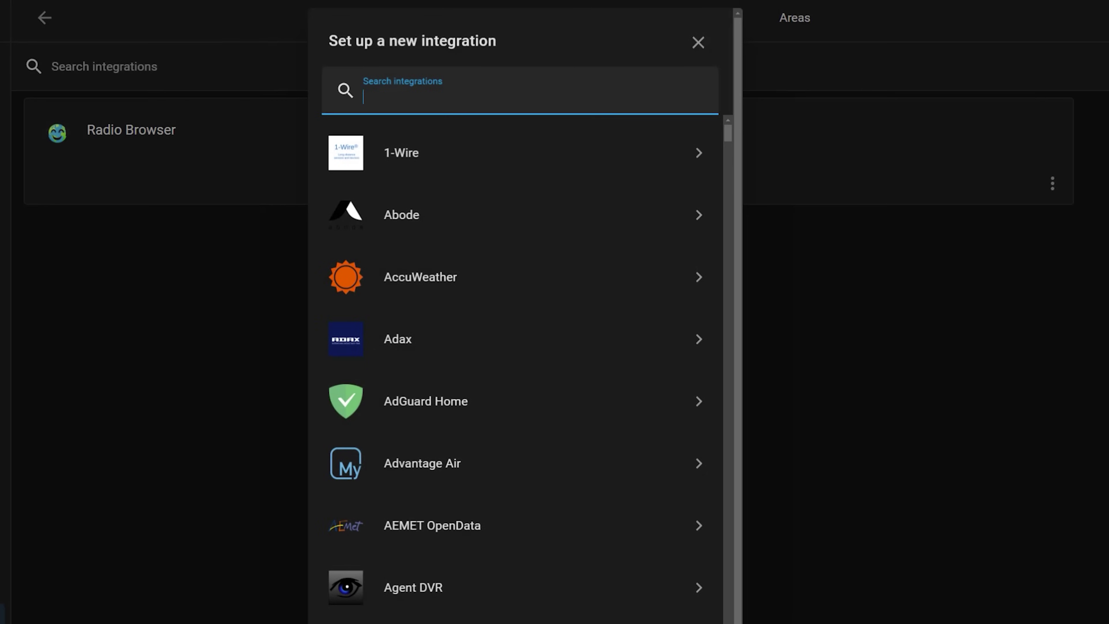
{"action": "type", "text": "mqtt"}
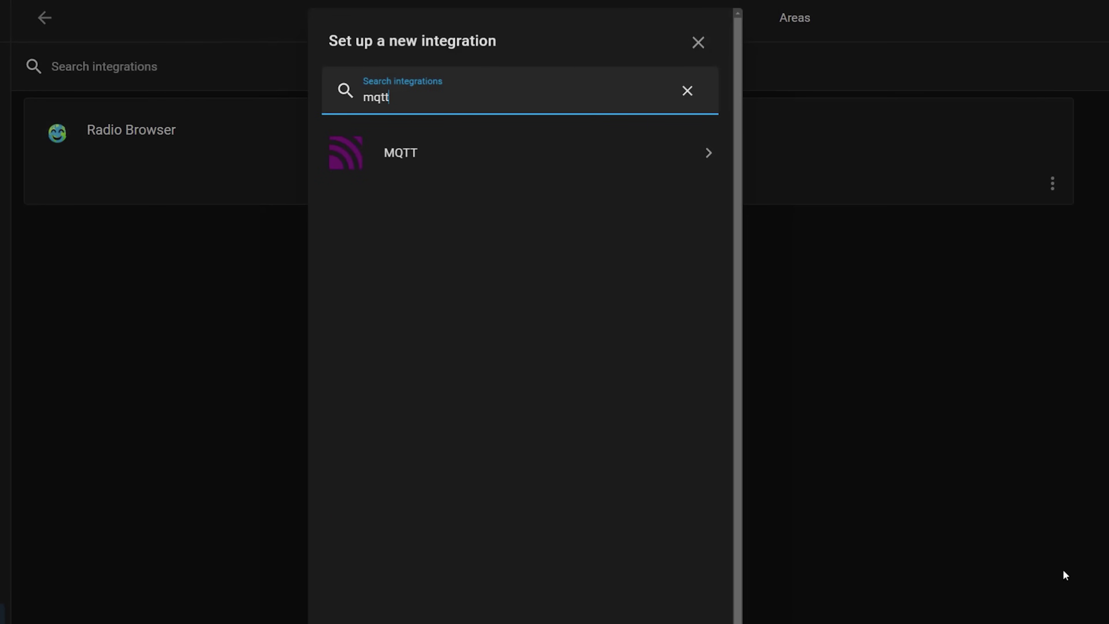
{"action": "left_click", "coordinate": [545, 153]}
Connect the integration to broker 172.29.94.255 with username hass and the account password, then submit and finish the setup
{"action": "type", "text": "172.29.94.255"}
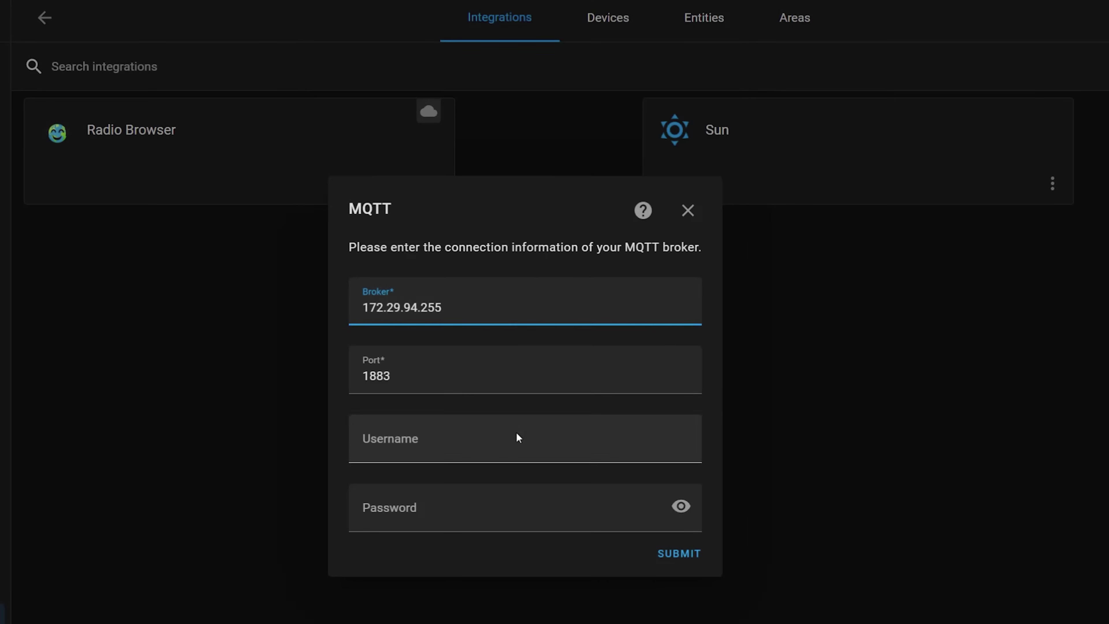
{"action": "left_click", "coordinate": [517, 436]}
{"action": "type", "text": "has"}
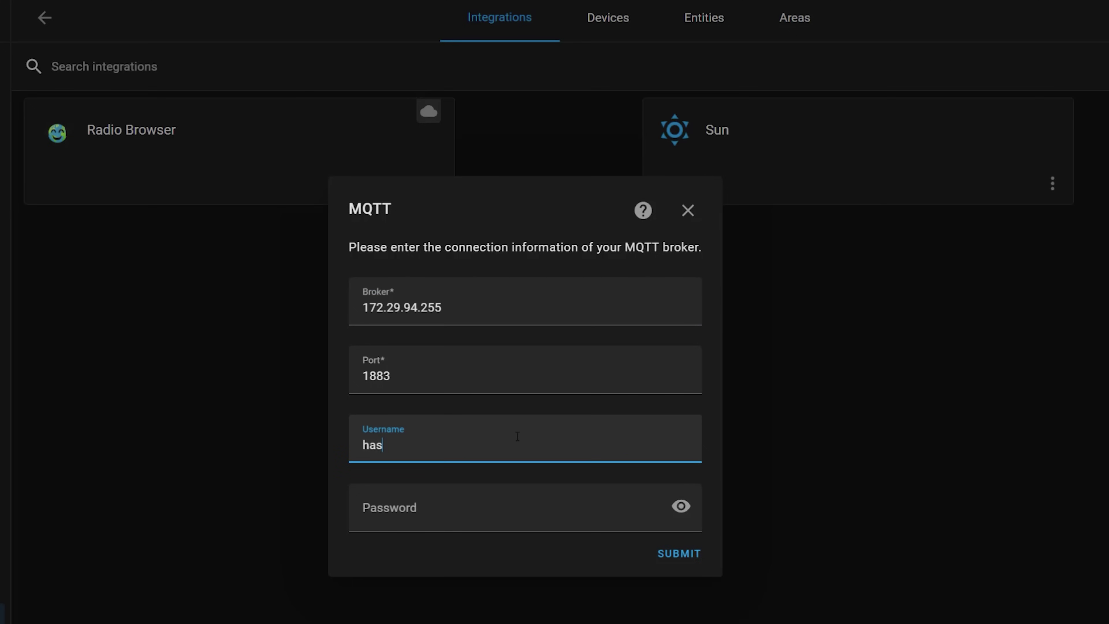
{"action": "type", "text": "s"}
{"action": "key", "text": "Tab"}
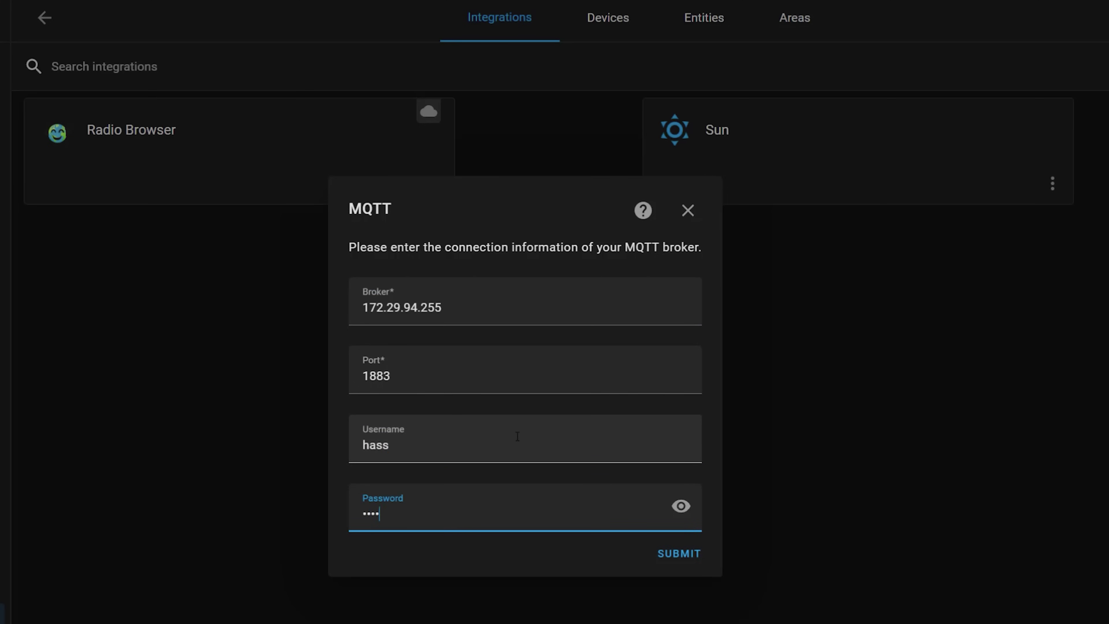
{"action": "key", "text": "Return"}
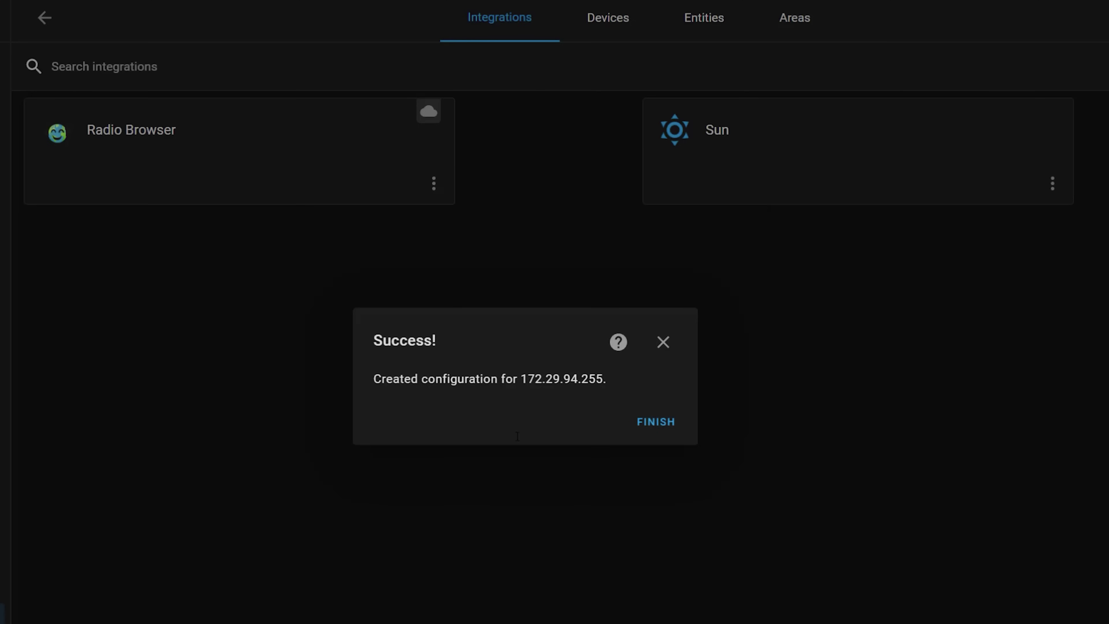
{"action": "left_click", "coordinate": [646, 424]}
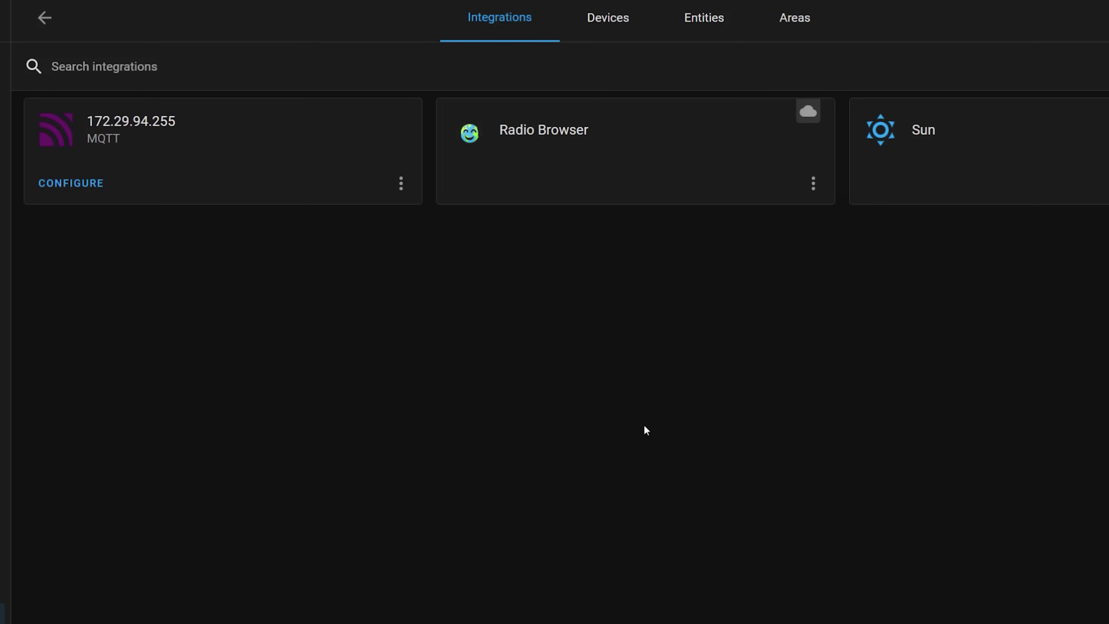
Open the configuration page of the 172.29.94.255 MQTT integration
{"action": "left_click", "coordinate": [90, 188]}
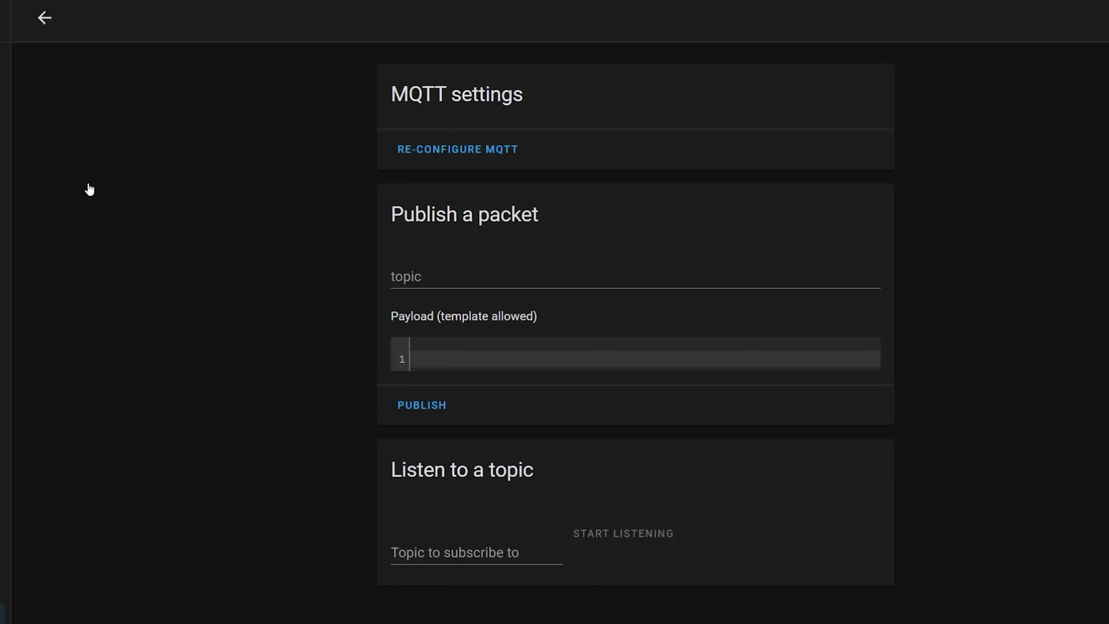